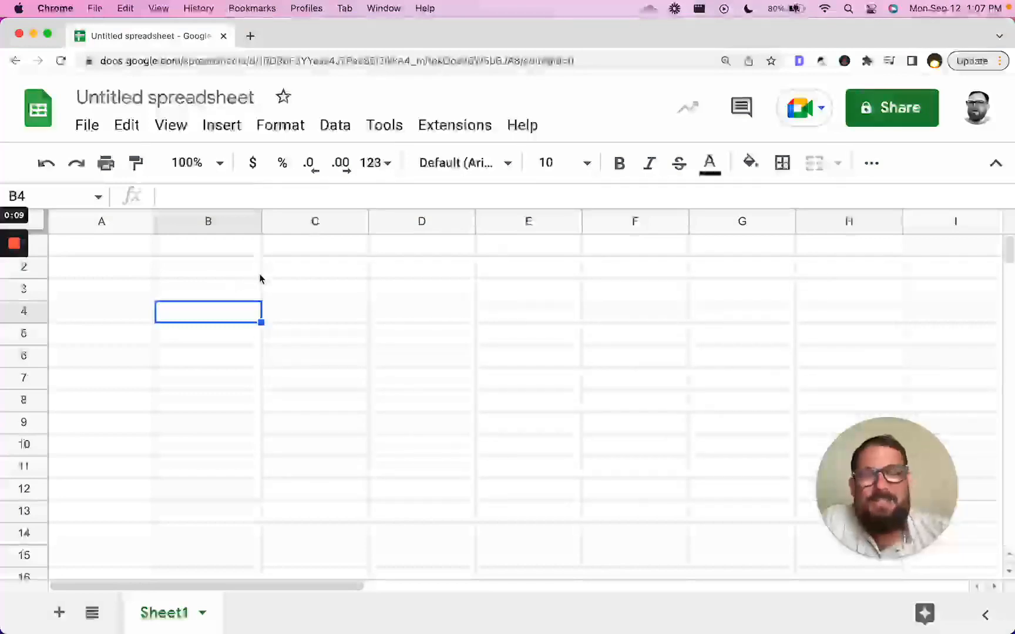
# - Type the headers Name, Date, Age, First Name and Last Name across A1:E1
pyautogui.click(310, 265)
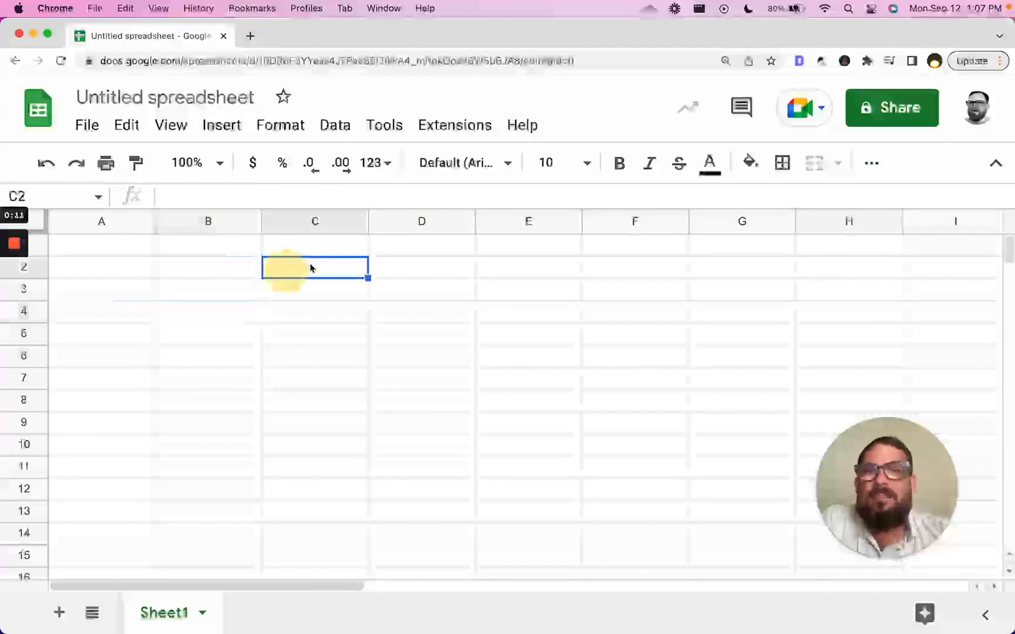
pyautogui.click(145, 255)
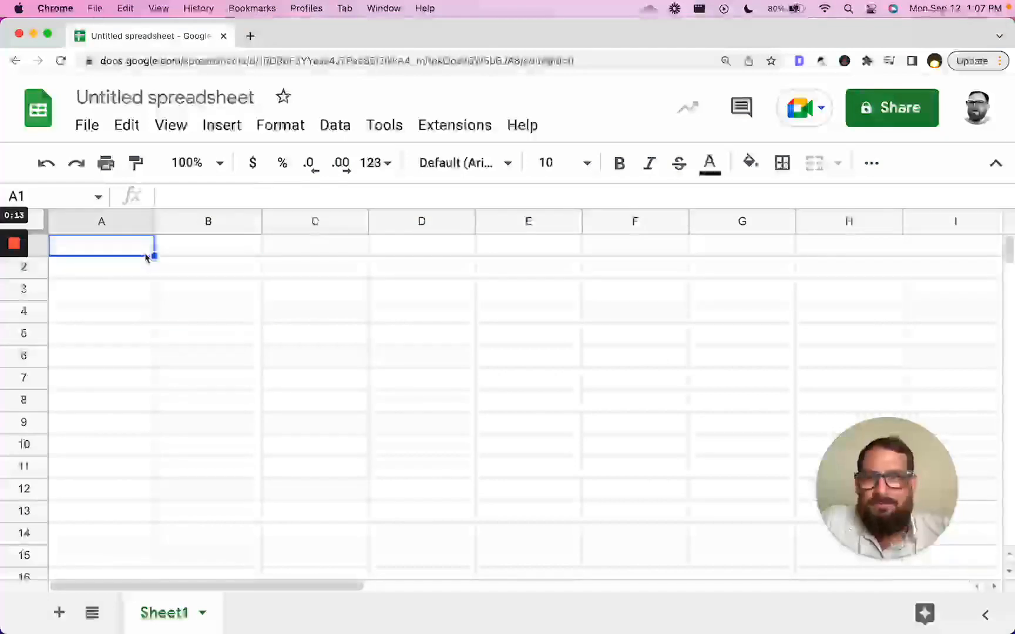
pyautogui.write('Name')
pyautogui.press('Tab')
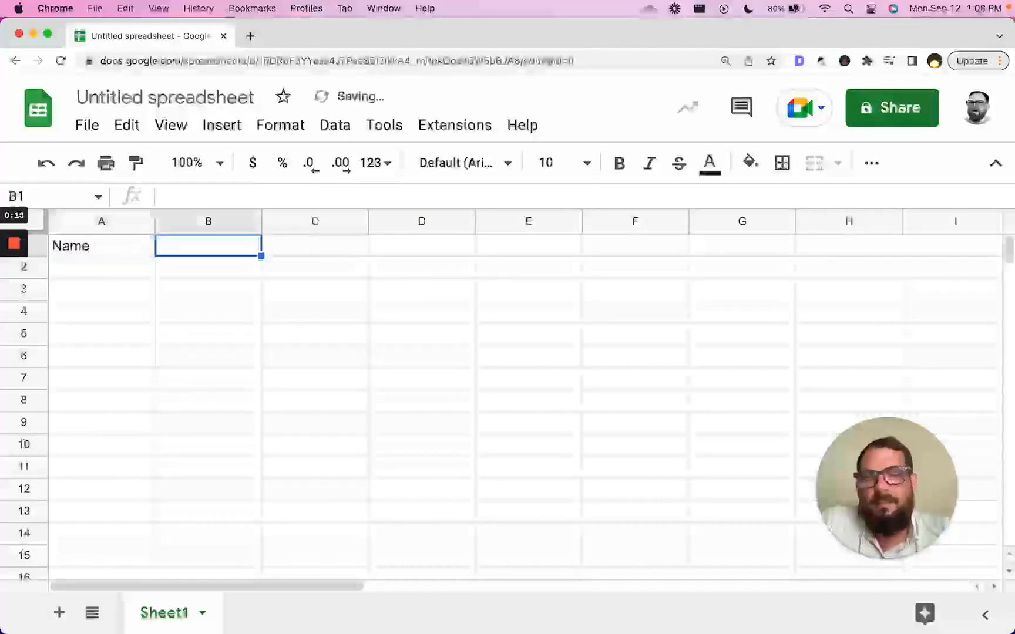
pyautogui.write('Date')
pyautogui.press('Tab')
pyautogui.write('Age')
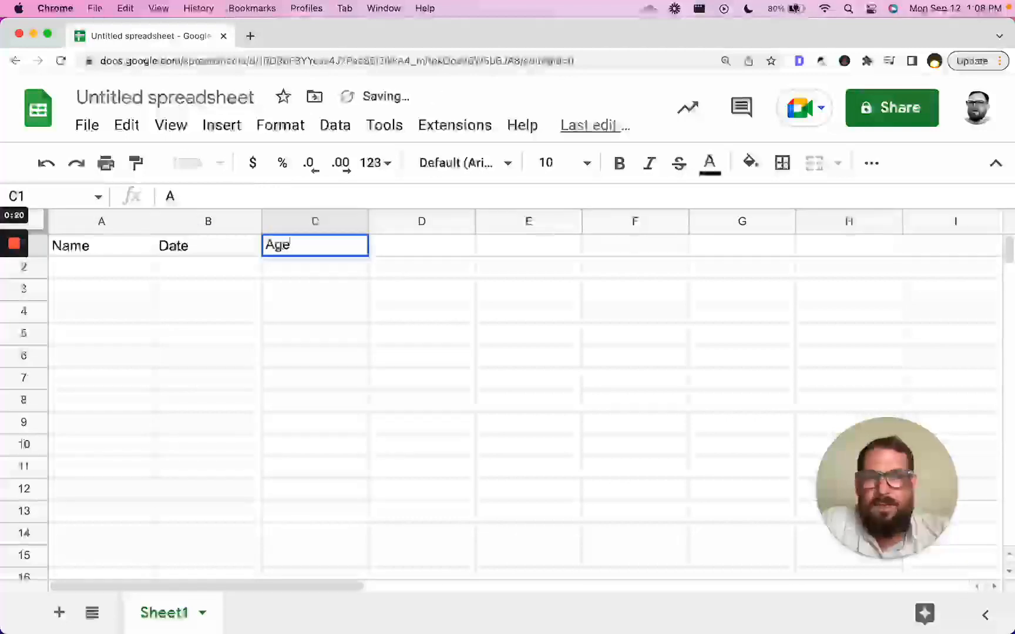
pyautogui.press('Tab')
pyautogui.write('First Name')
pyautogui.press('Tab')
pyautogui.write('Last Name')
pyautogui.press('Return')
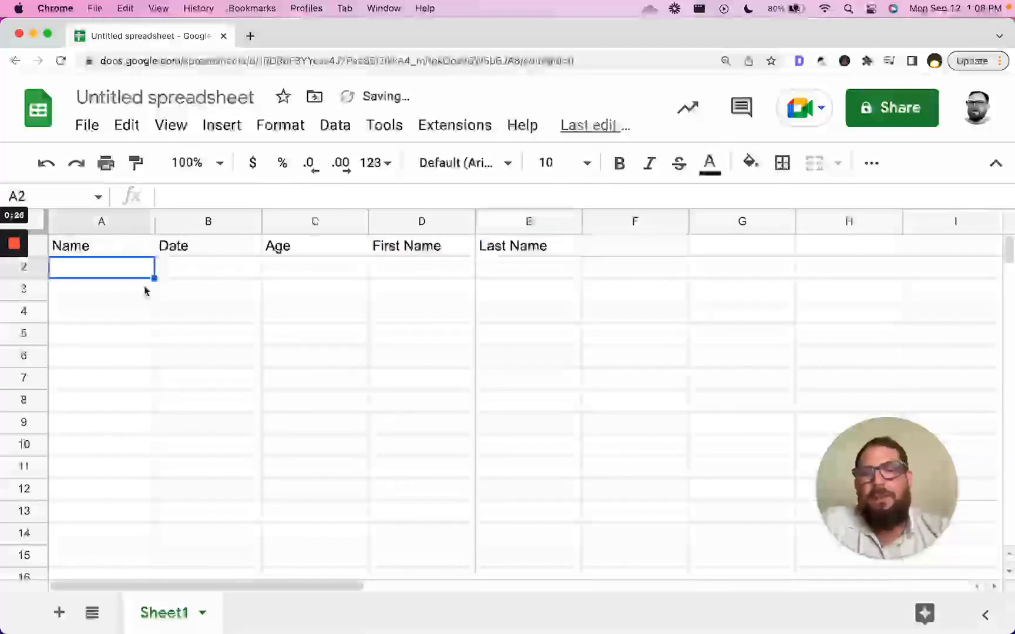
# - Enter a sample person's first and last name in D2 and E2
pyautogui.moveTo(140, 249); pyautogui.dragTo(129, 460)
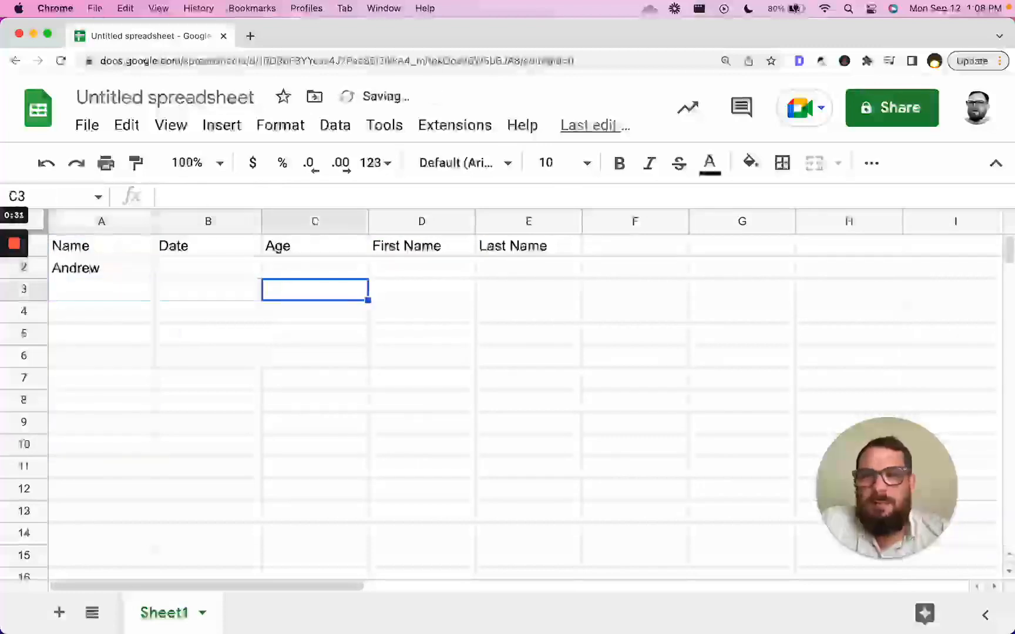
pyautogui.click(314, 267)
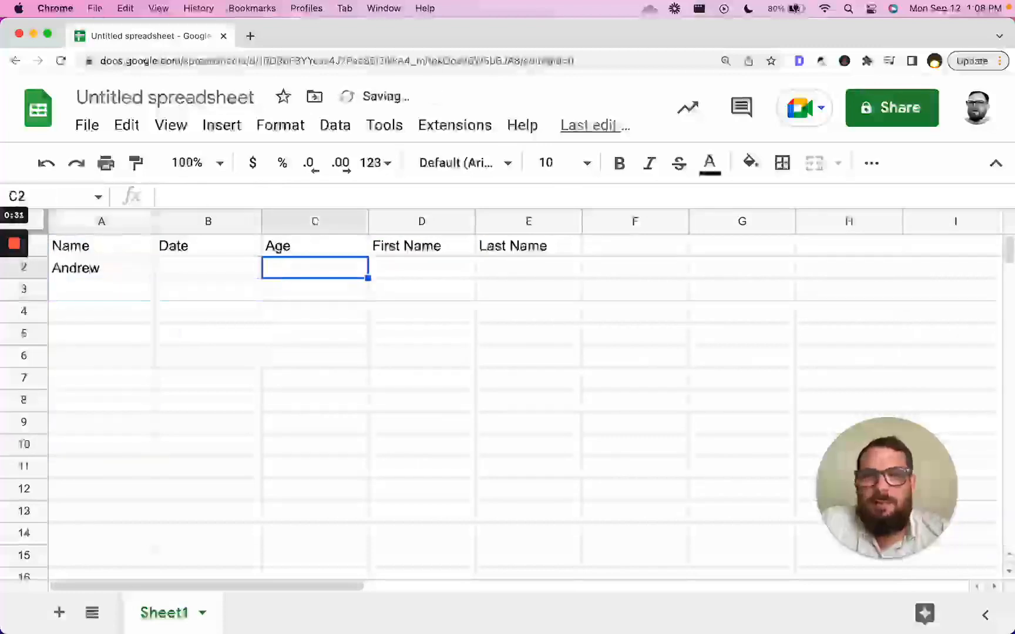
pyautogui.click(421, 267)
pyautogui.press('Tab')
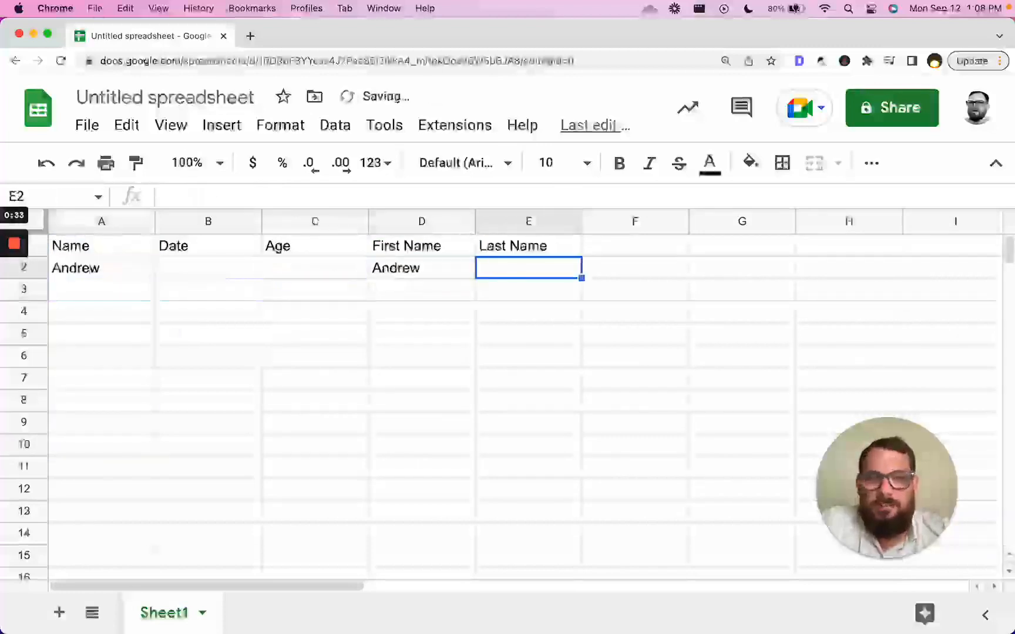
pyautogui.press('Return')
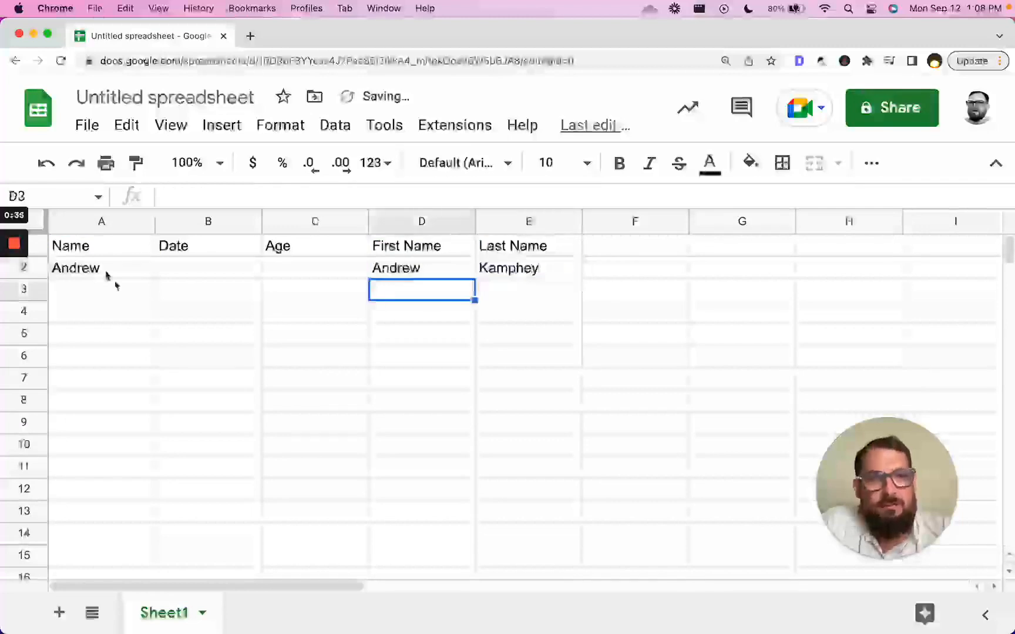
# - Narrow column F into a thin divider column
pyautogui.moveTo(88, 269); pyautogui.dragTo(530, 279)
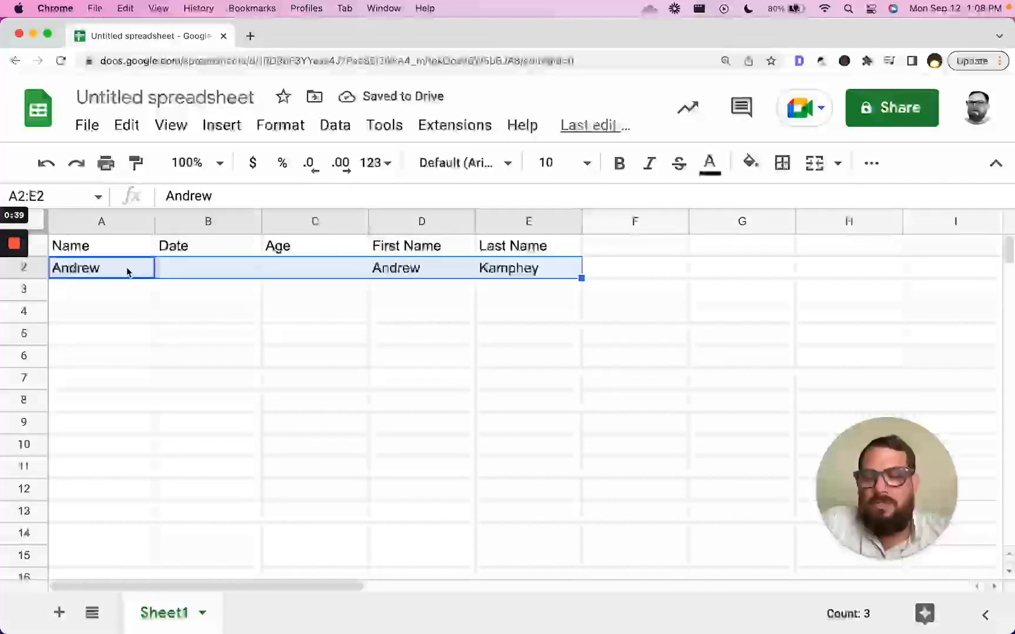
pyautogui.click(226, 276)
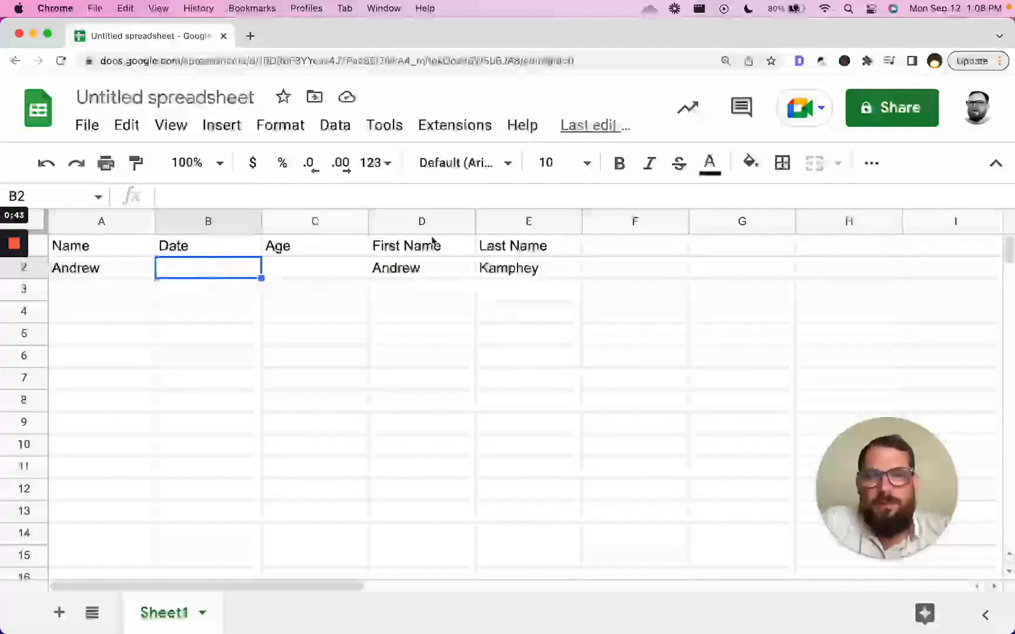
pyautogui.click(421, 221)
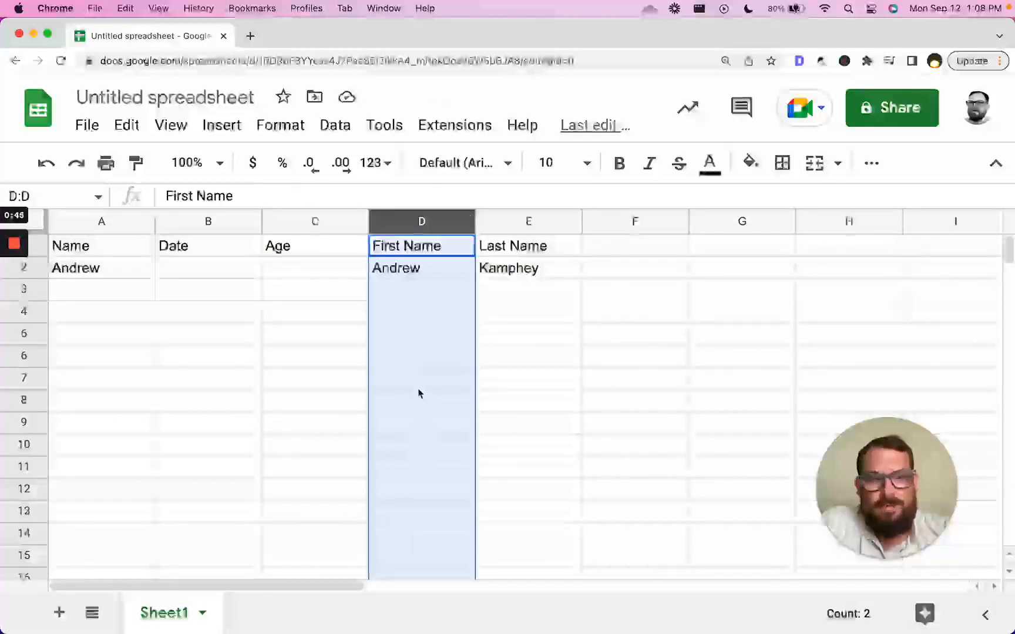
pyautogui.click(441, 255)
pyautogui.click(89, 253)
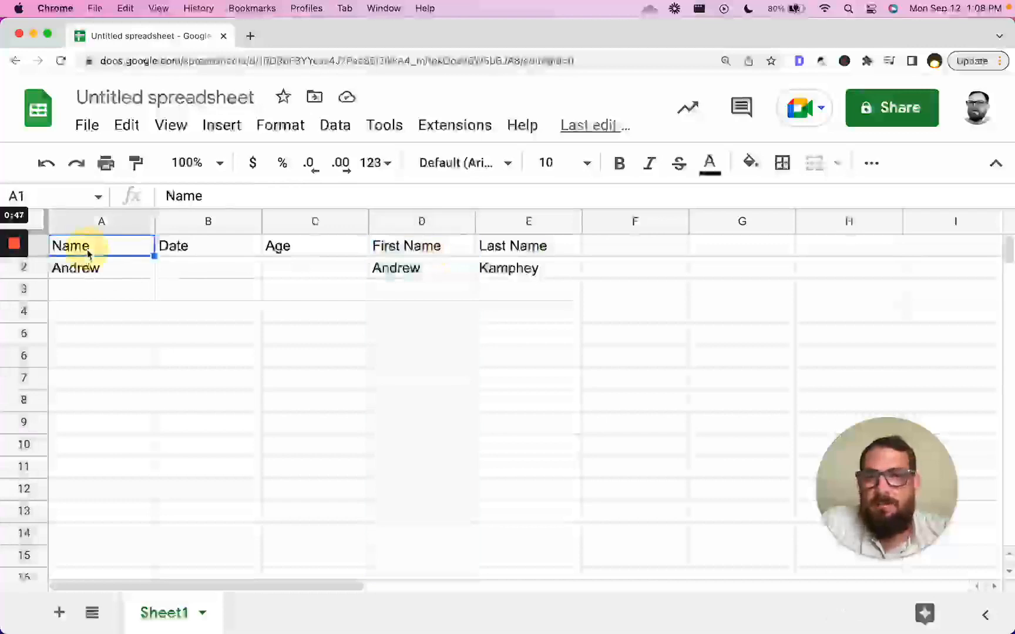
pyautogui.click(602, 251)
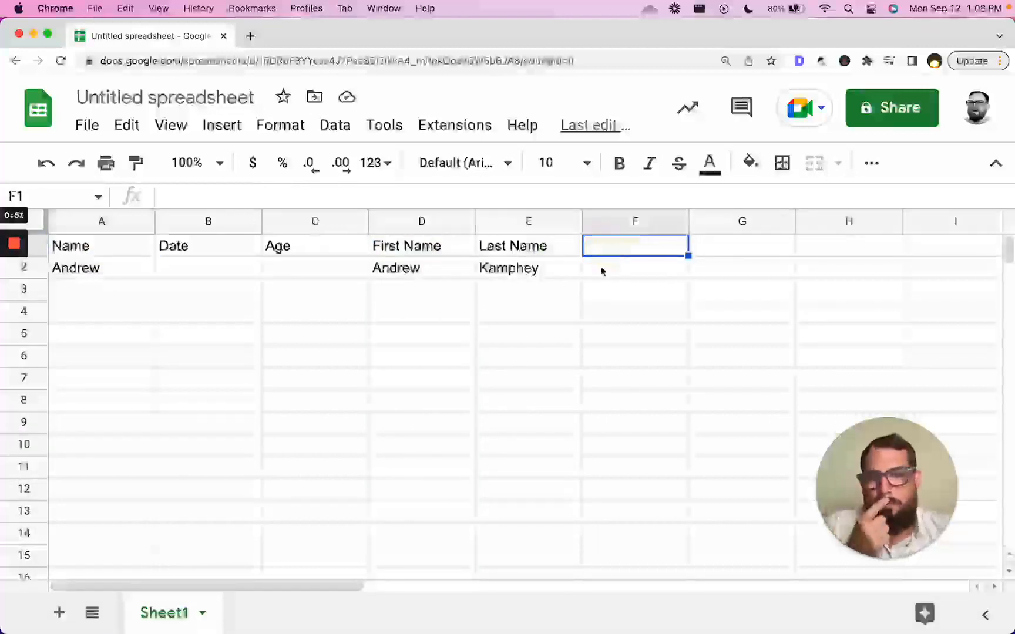
pyautogui.moveTo(645, 221); pyautogui.dragTo(607, 222)
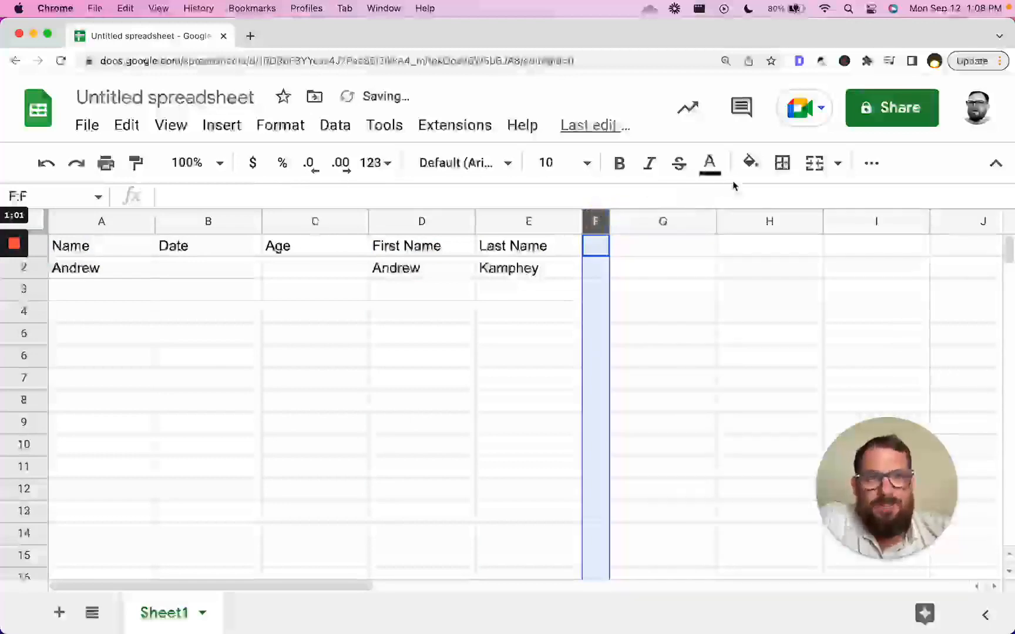
# - Fill column F with black and enter =unique(A:A) in G2
pyautogui.click(750, 163)
pyautogui.click(761, 227)
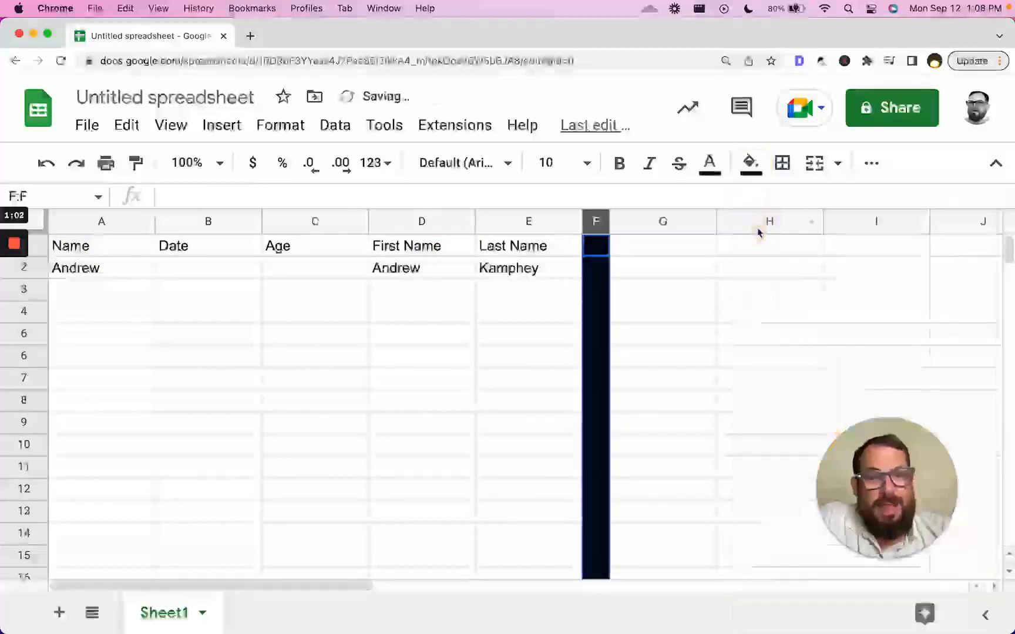
pyautogui.click(694, 271)
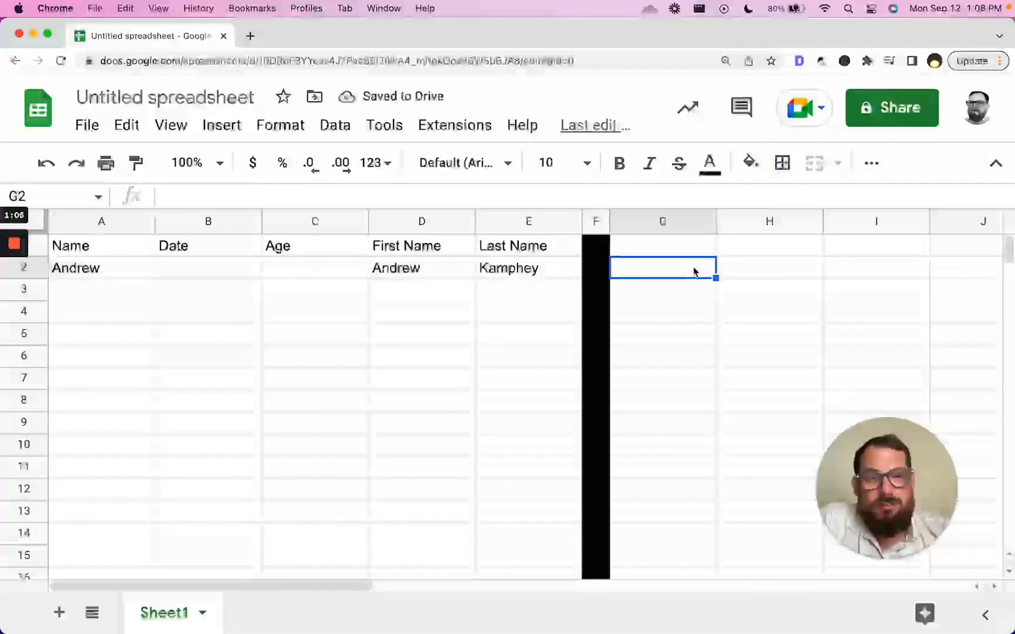
pyautogui.write('=uni')
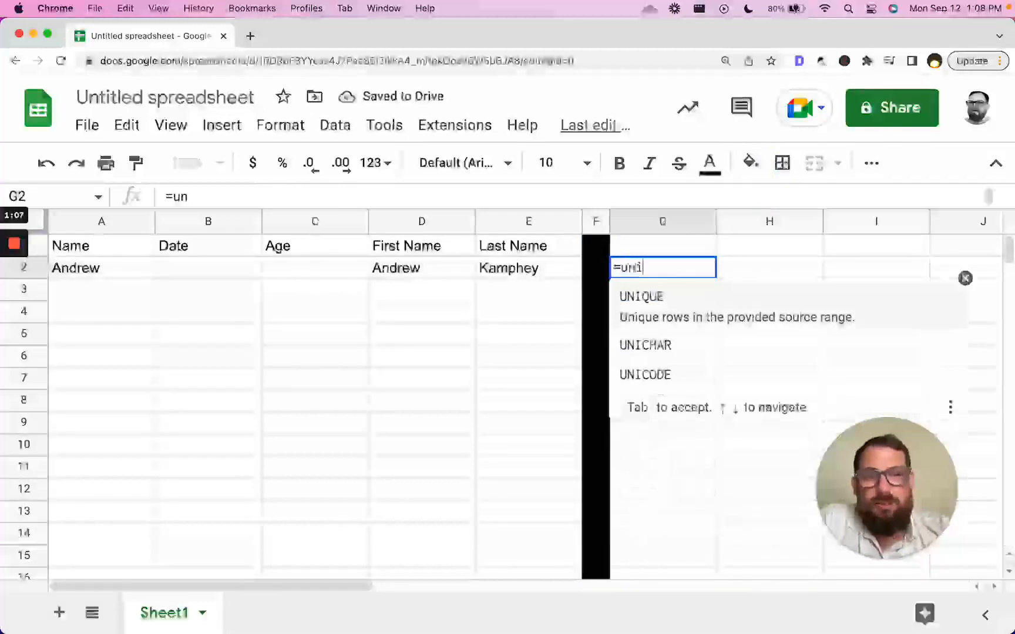
pyautogui.write('que(A:A')
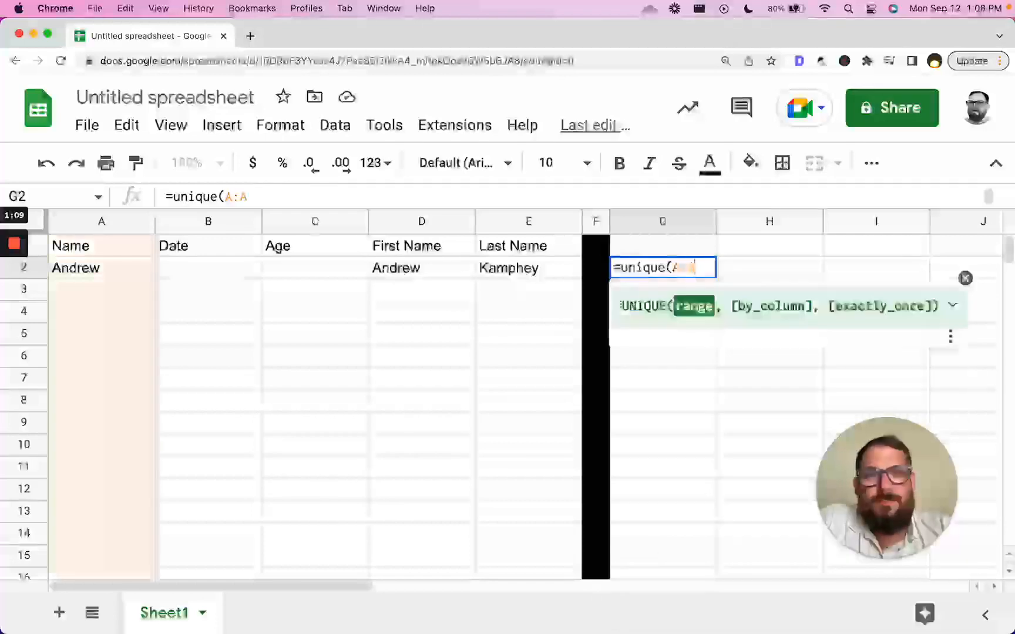
pyautogui.press('Return')
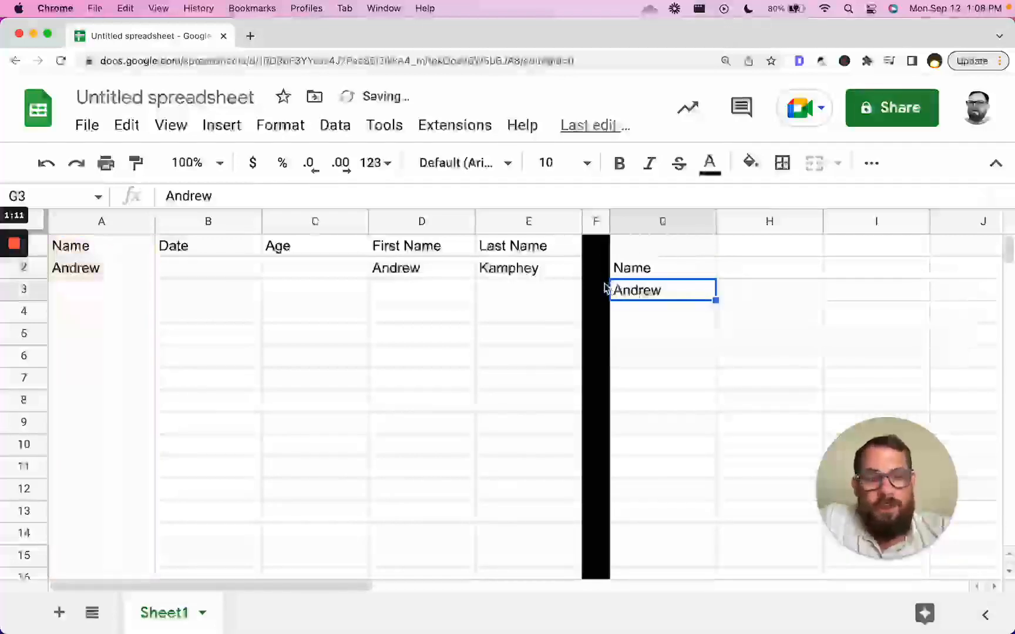
# - Review the UNIQUE results and copy the formula cell G2
pyautogui.click(664, 273)
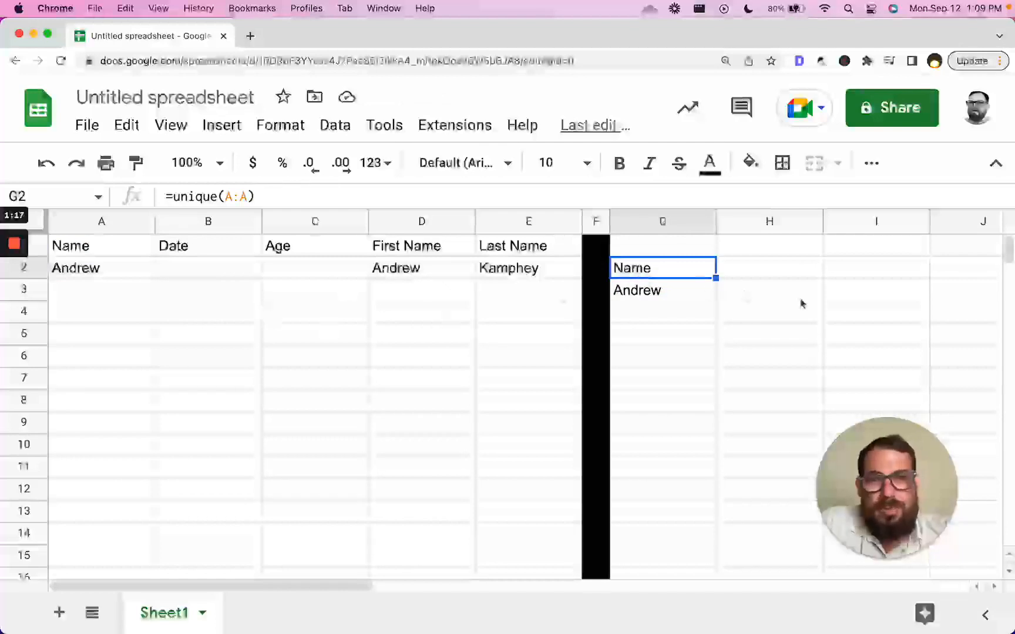
pyautogui.moveTo(118, 270); pyautogui.dragTo(756, 279)
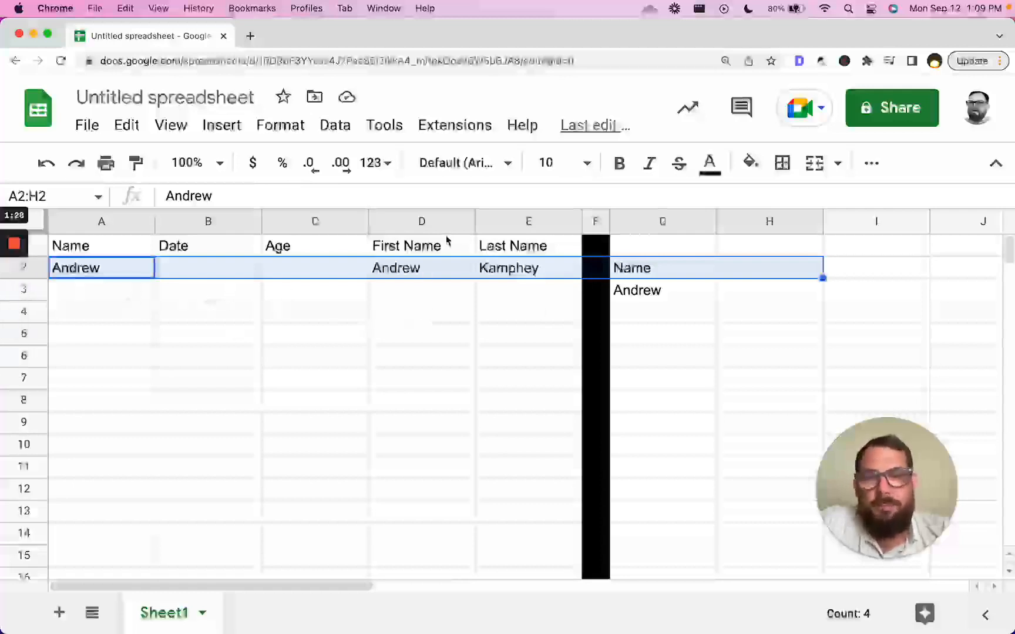
pyautogui.moveTo(11, 317)
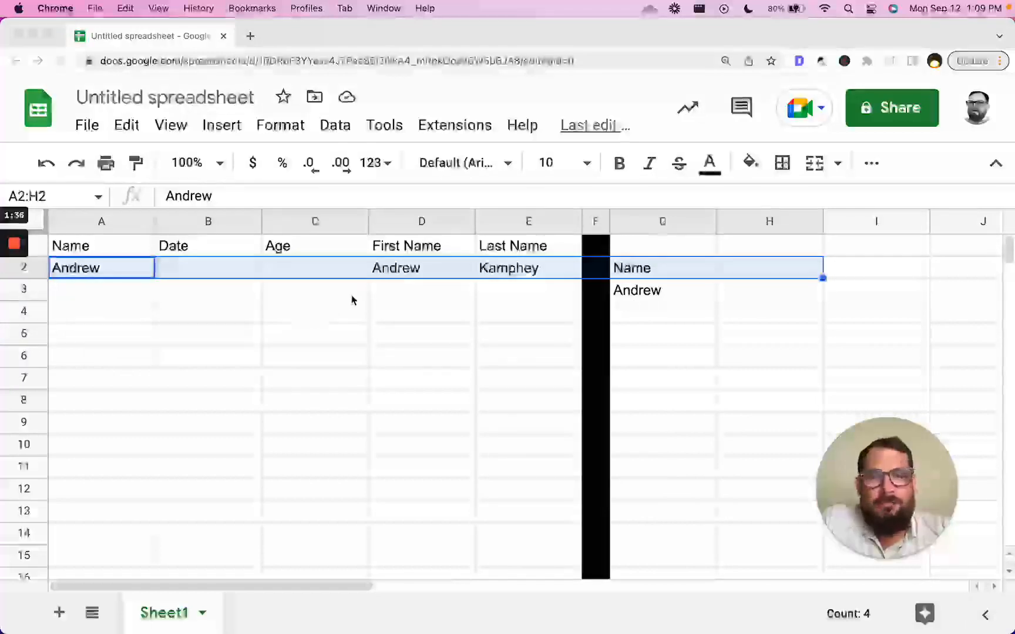
pyautogui.click(638, 299)
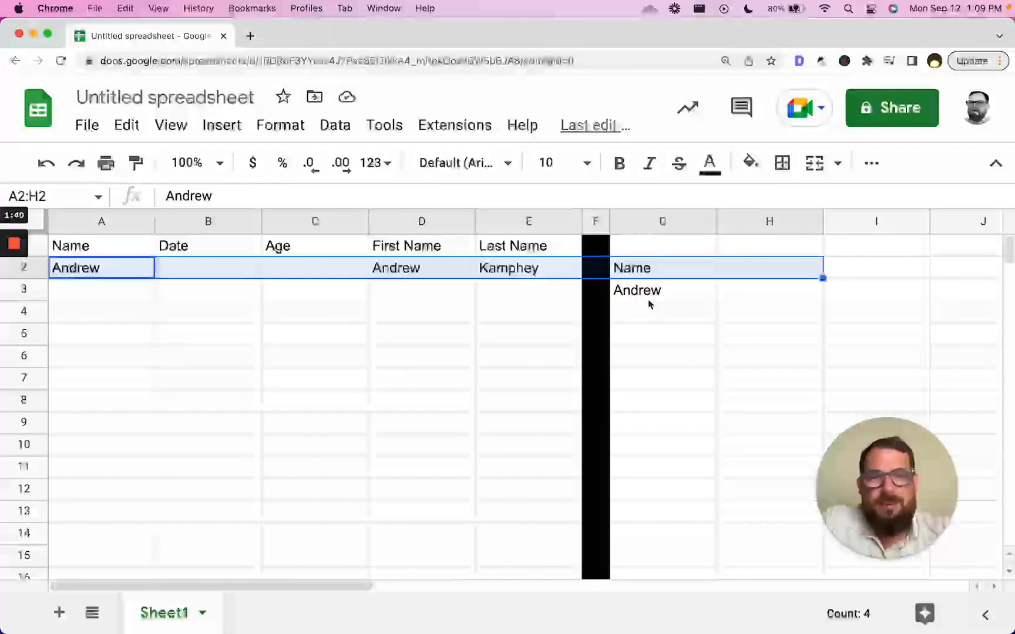
pyautogui.click(721, 274)
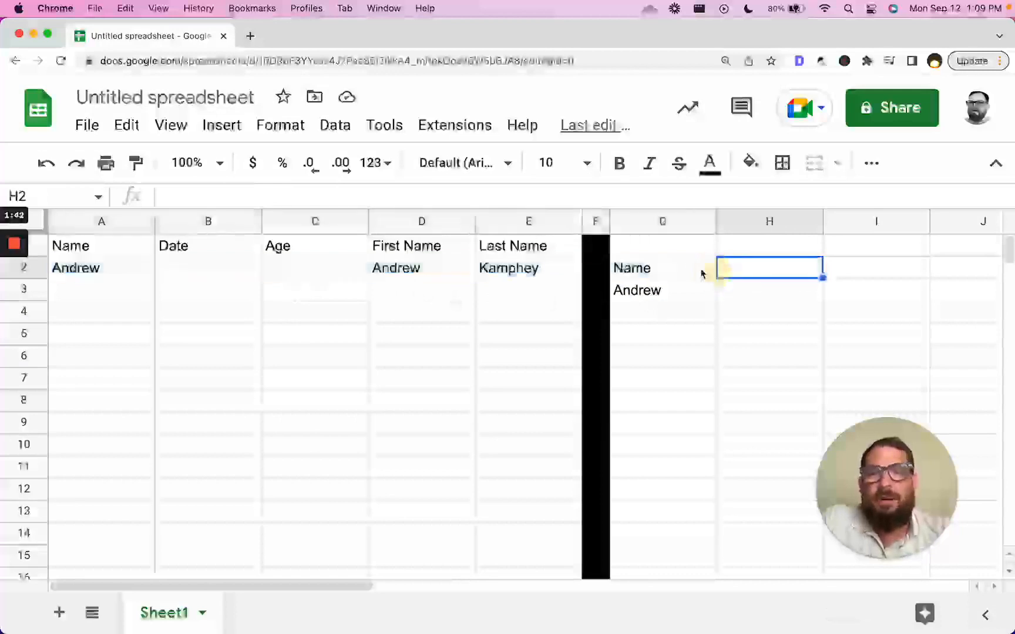
pyautogui.click(680, 269)
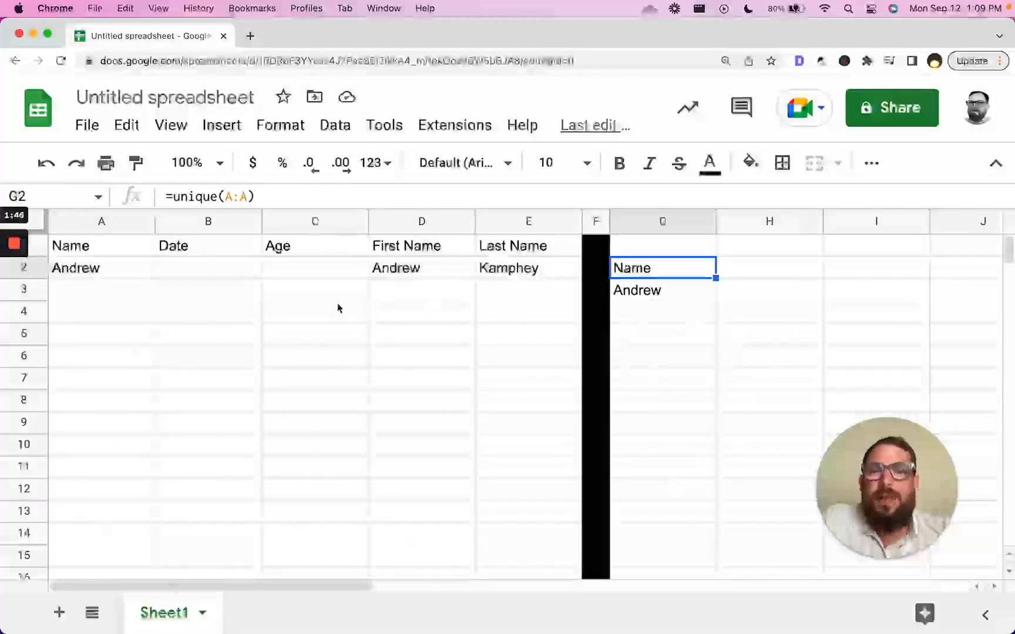
pyautogui.moveTo(84, 245); pyautogui.dragTo(519, 414)
pyautogui.click(636, 241)
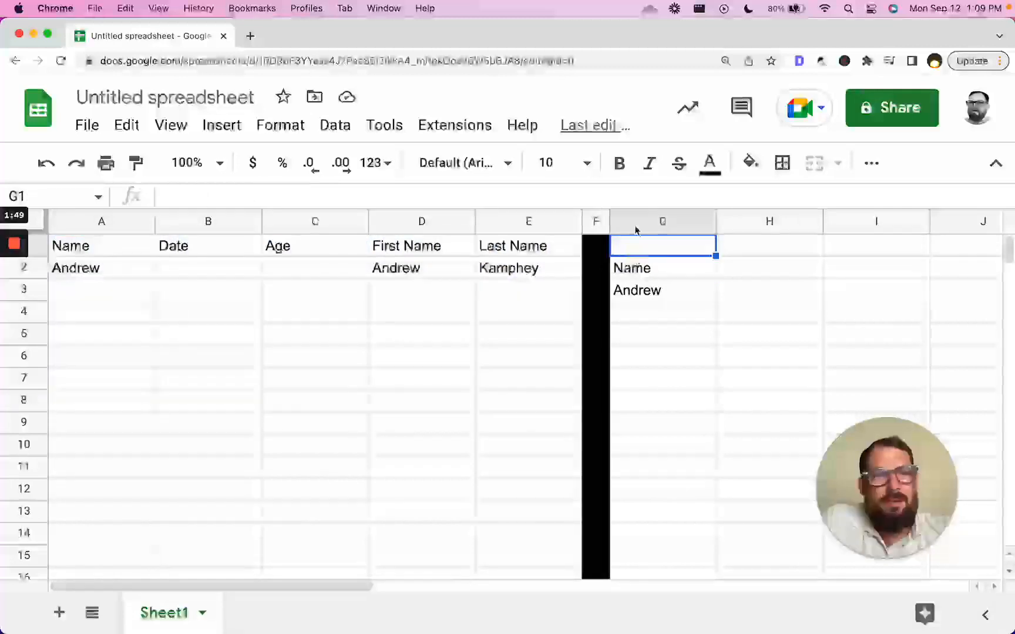
pyautogui.click(658, 278)
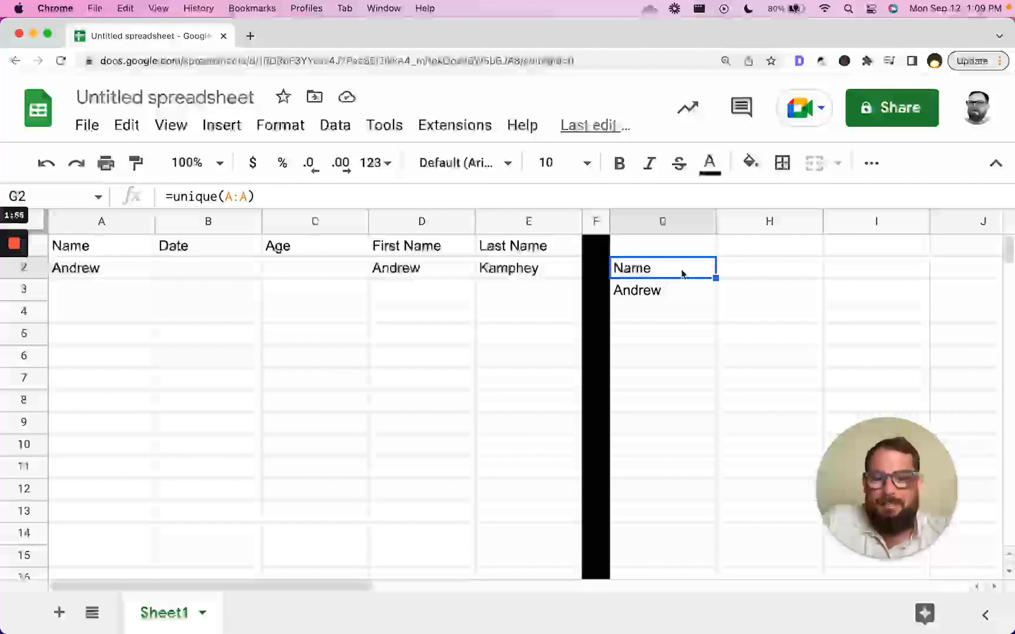
pyautogui.press('super+c')
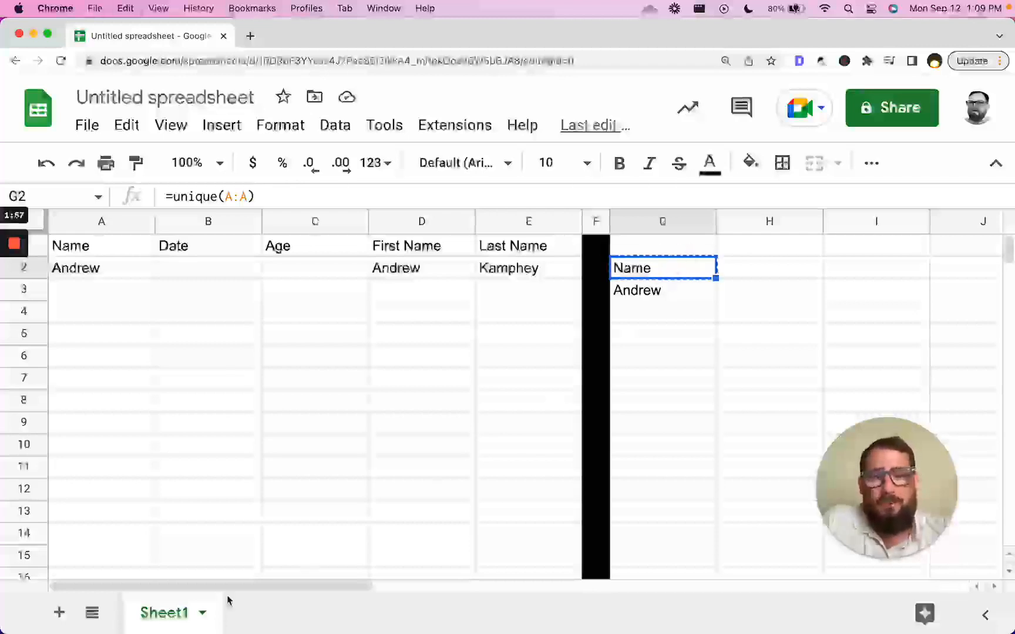
# - Add a new sheet named UNIQUE and paste the unique-values formula into its A1
pyautogui.click(59, 612)
pyautogui.doubleClick(260, 612)
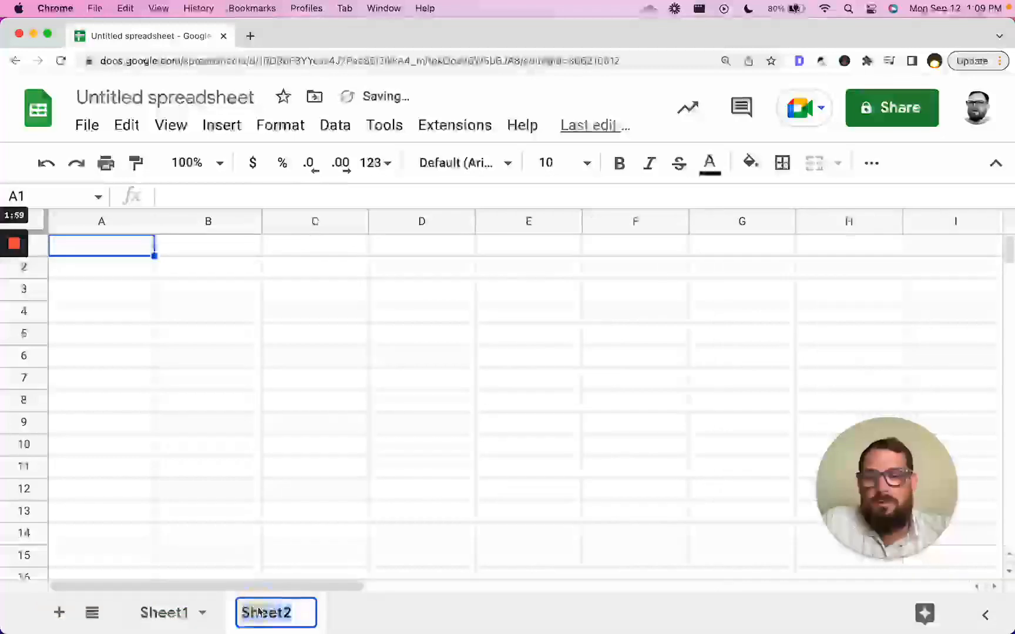
pyautogui.write('UNIQUE')
pyautogui.press('Return')
pyautogui.press('super+v')
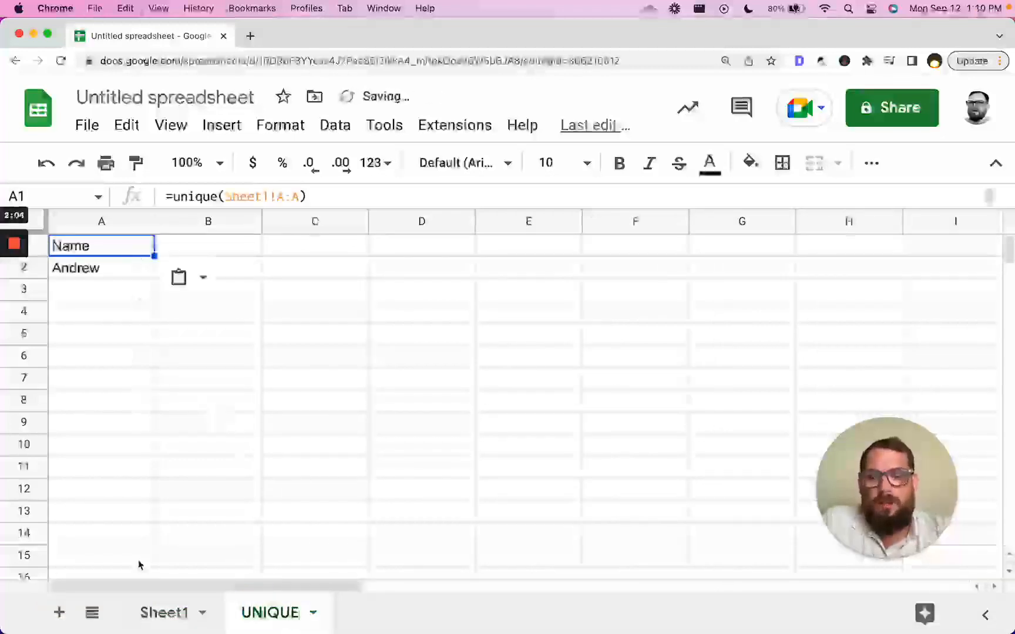
# - Return to Sheet1 and select the empty column F
pyautogui.click(163, 612)
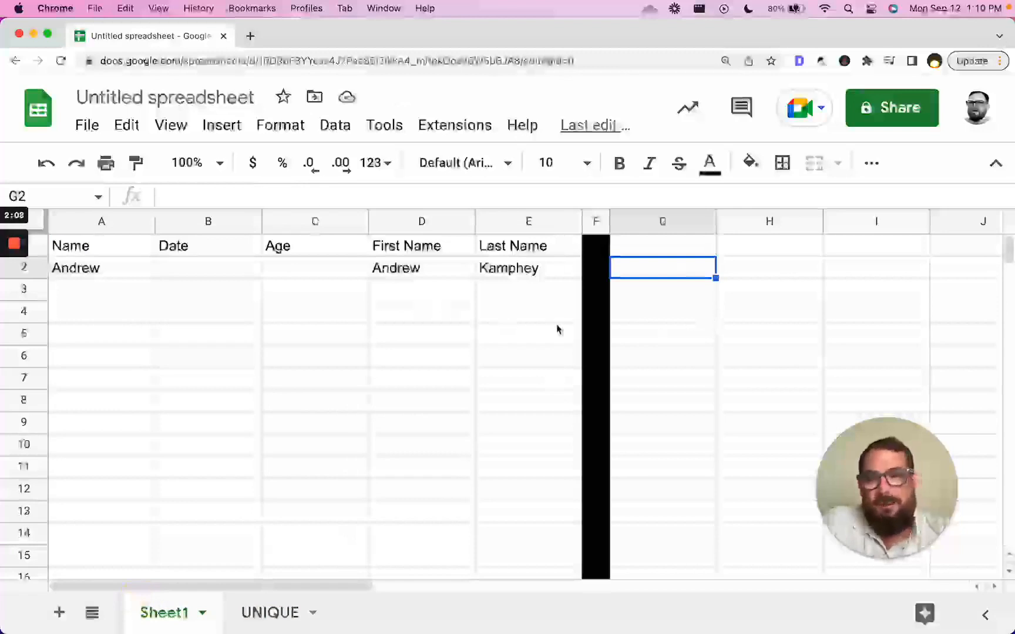
pyautogui.click(290, 625)
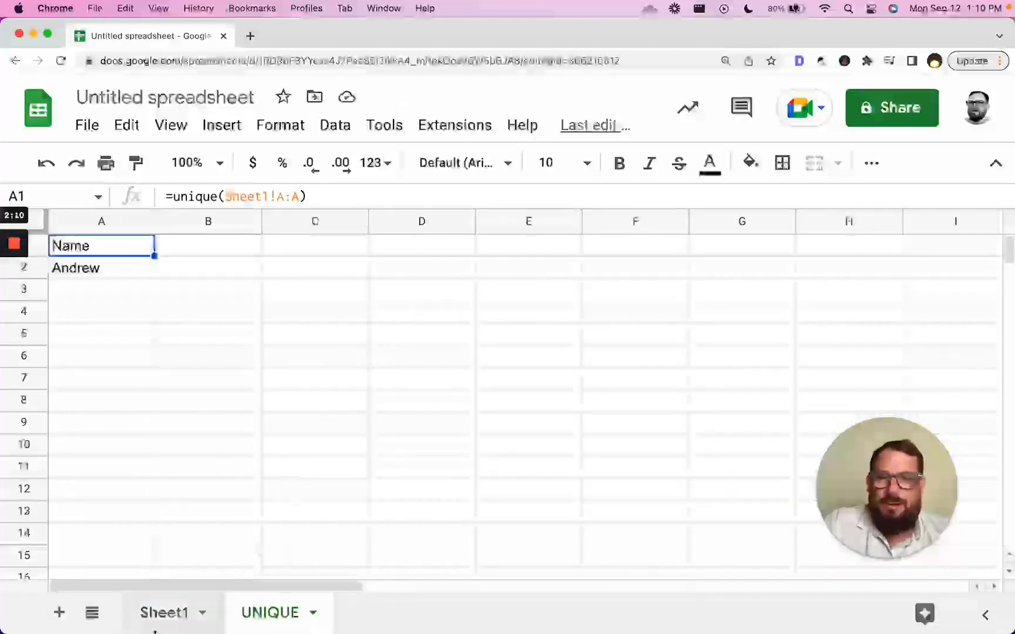
pyautogui.click(164, 612)
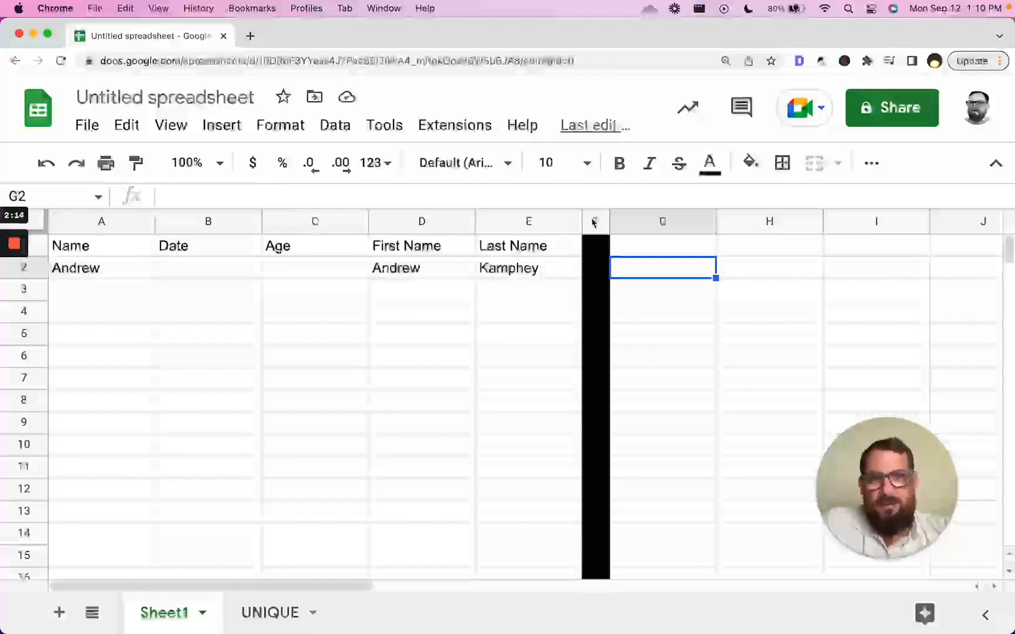
pyautogui.click(520, 220)
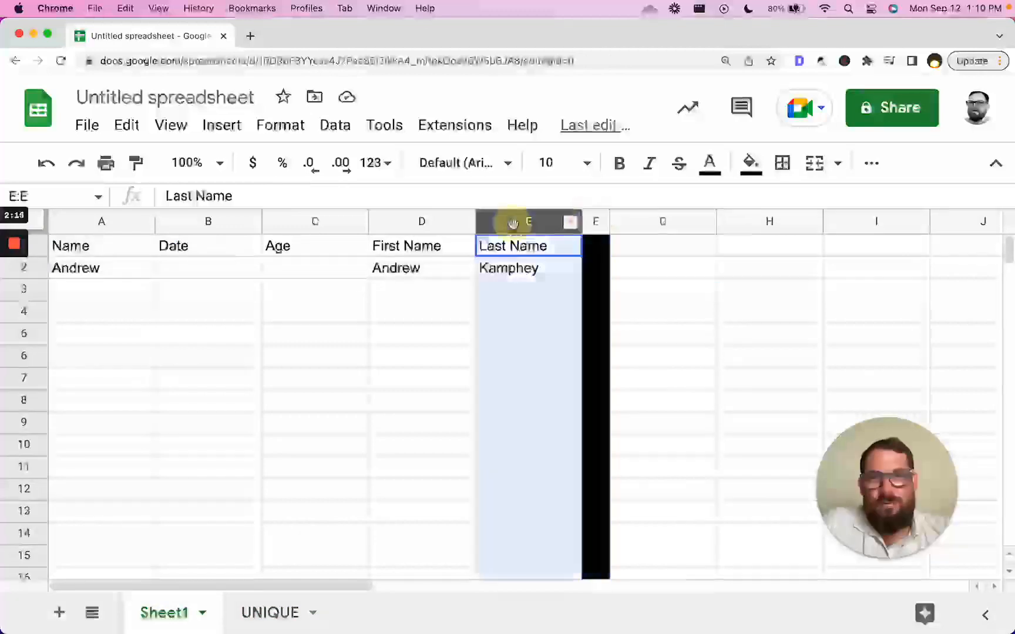
pyautogui.click(594, 224)
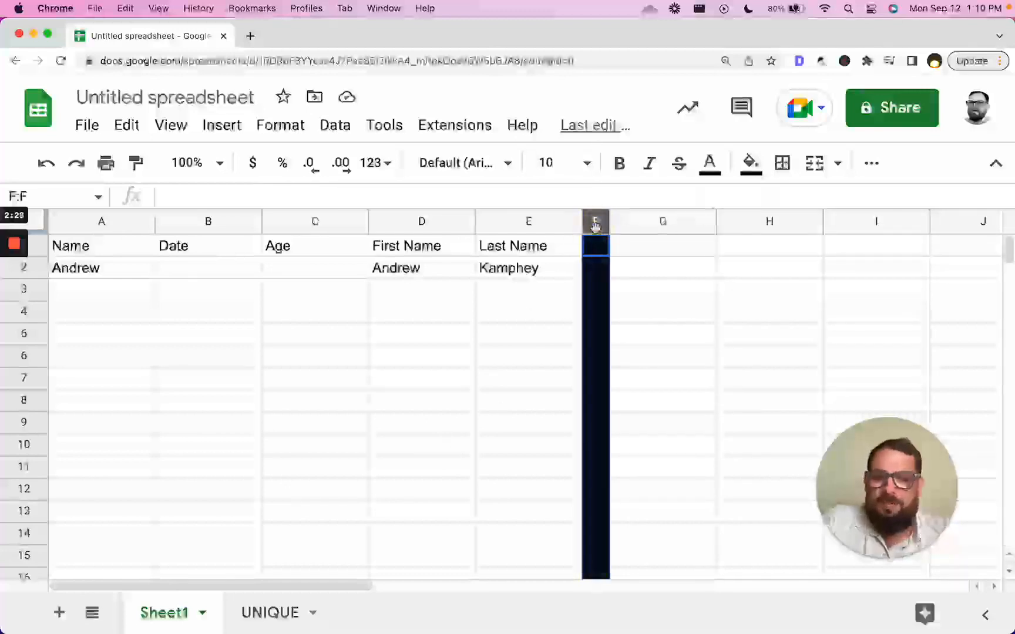
# - Delete the empty columns F through Z on Sheet1
pyautogui.press('super+shift+Right')
pyautogui.rightClick(595, 224)
pyautogui.click(684, 405)
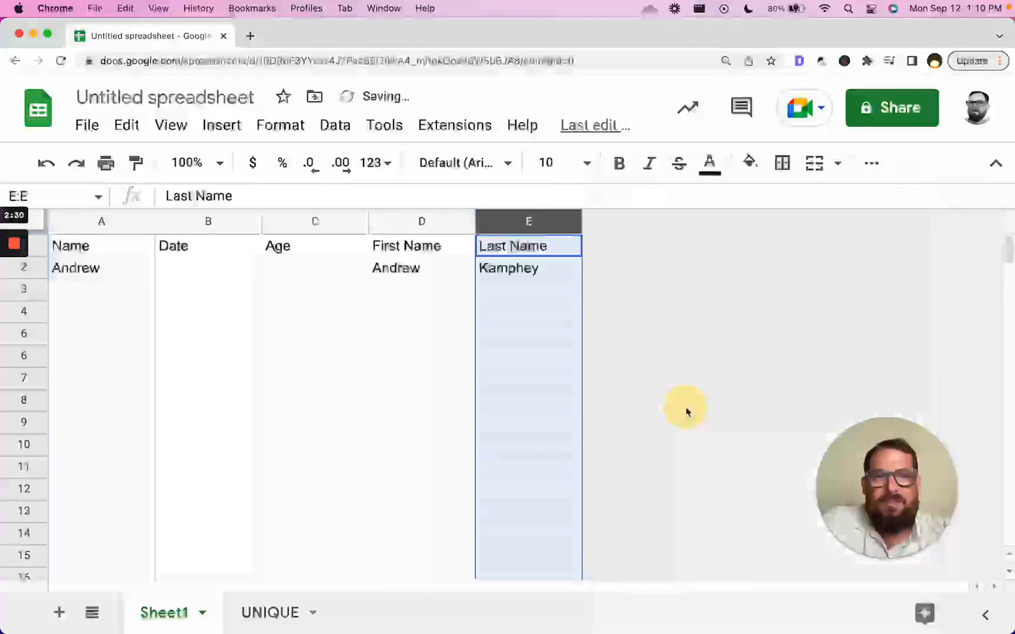
pyautogui.click(393, 342)
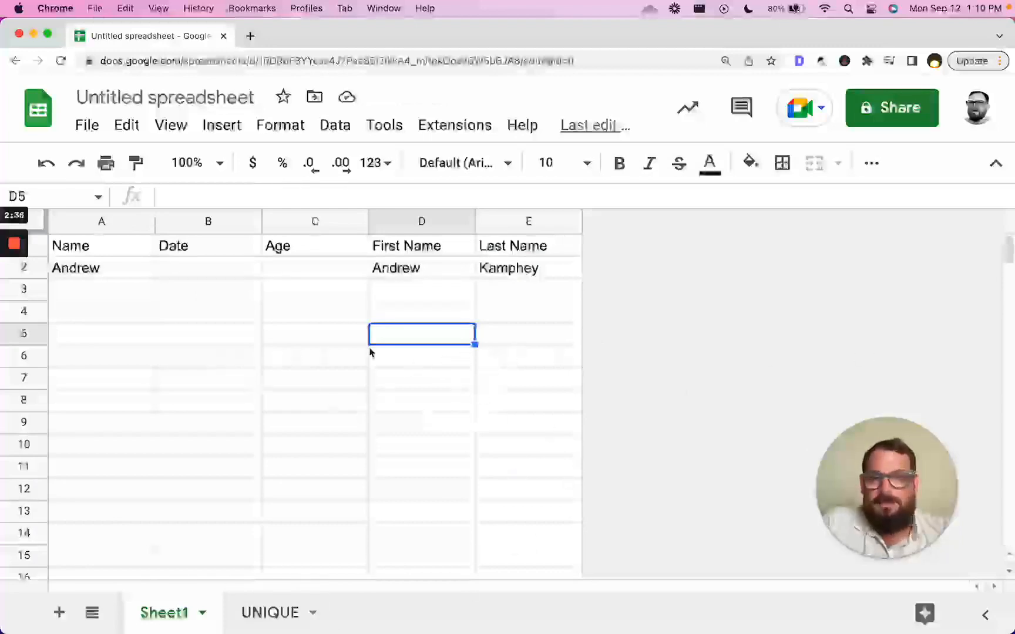
pyautogui.click(348, 341)
pyautogui.scroll(-6, 344, 341)
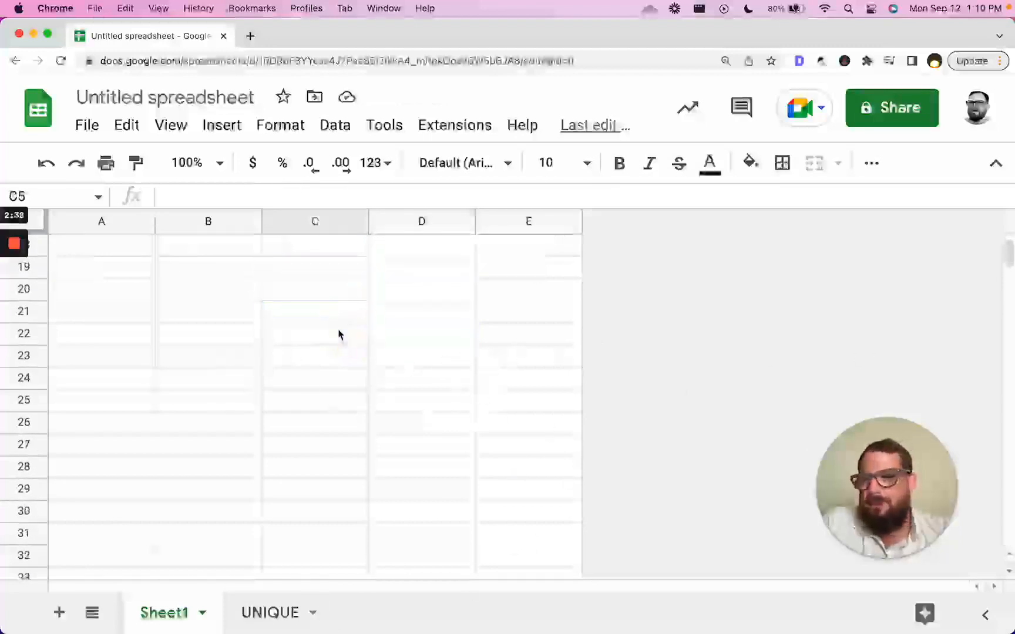
pyautogui.scroll(6, 301, 311)
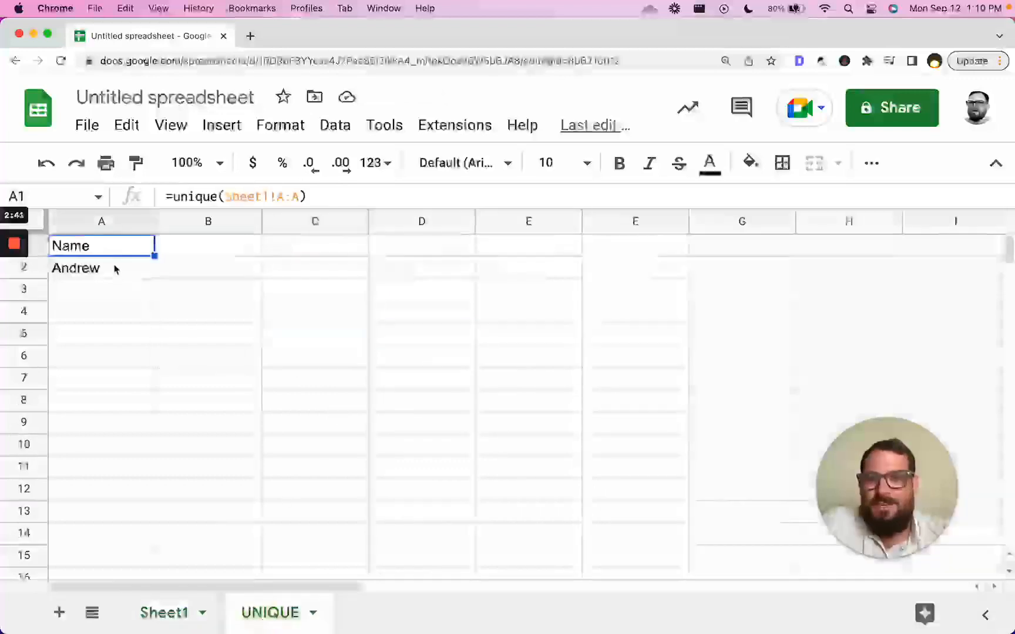
pyautogui.click(112, 271)
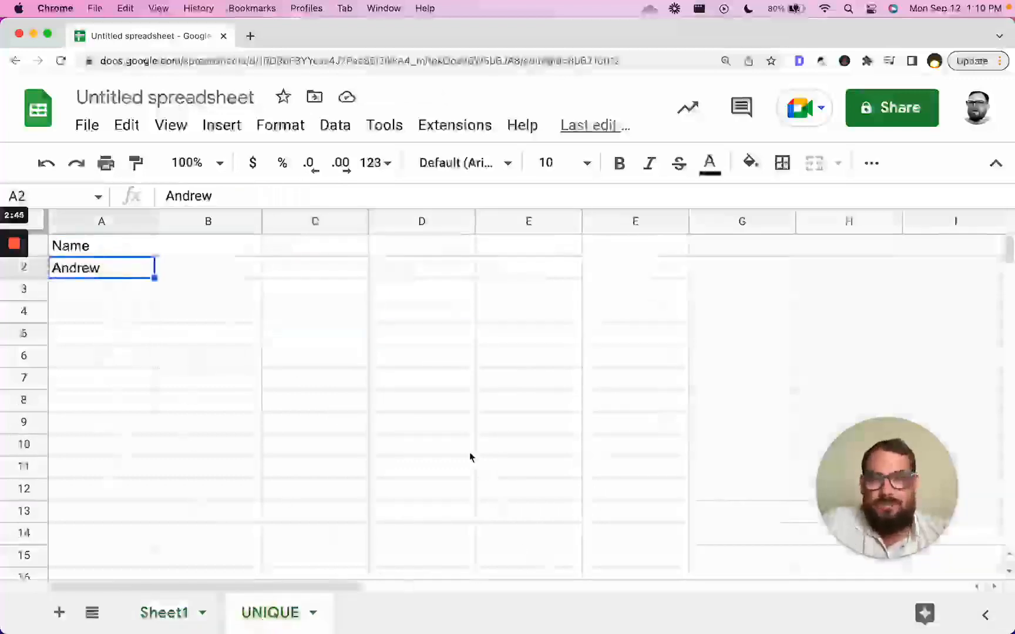
pyautogui.moveTo(113, 273); pyautogui.dragTo(98, 407)
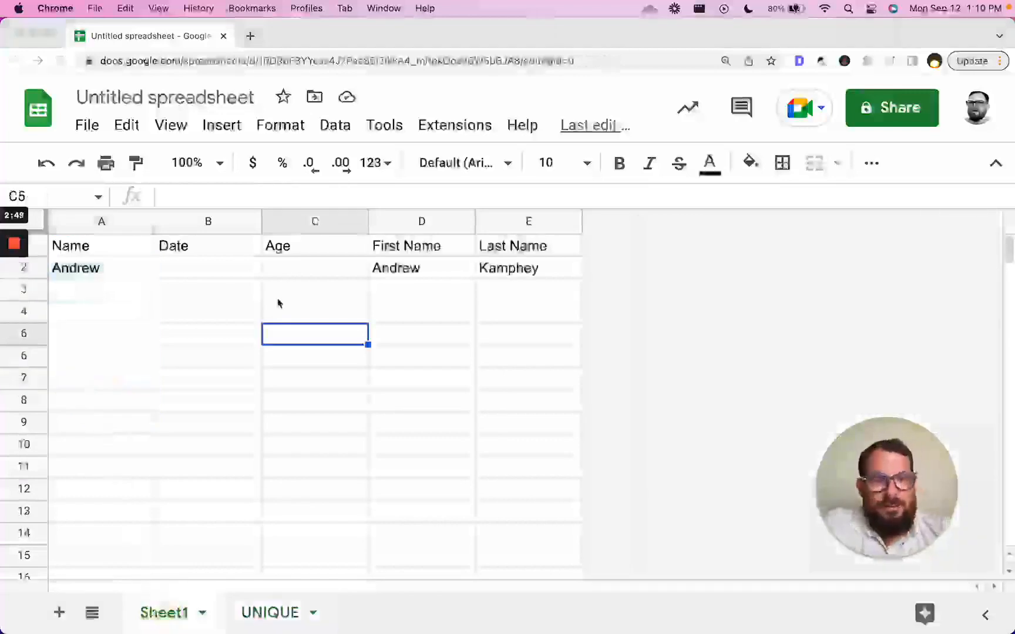
pyautogui.click(277, 303)
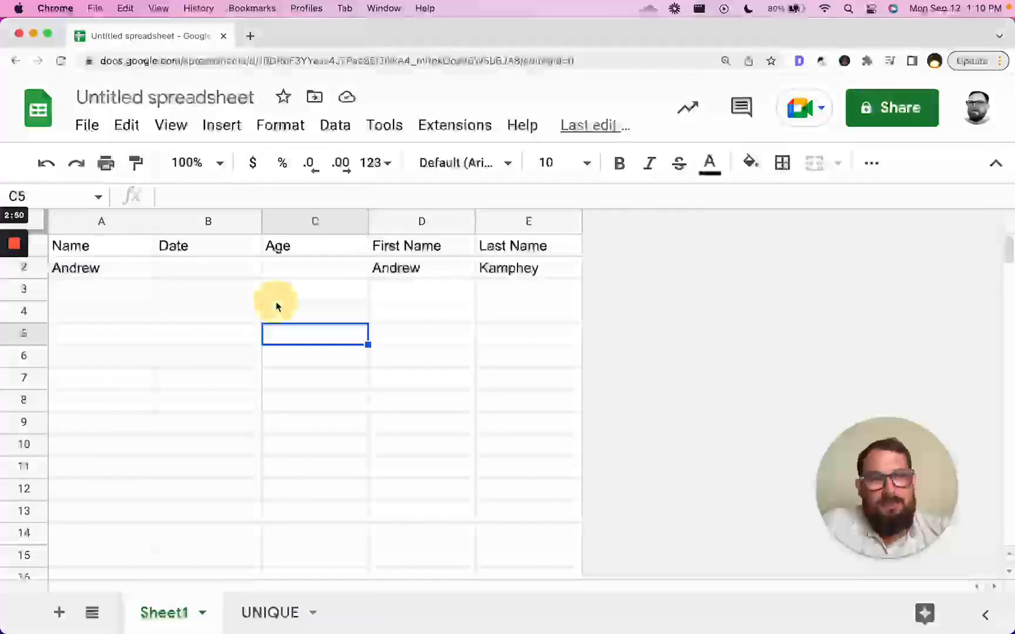
pyautogui.click(322, 322)
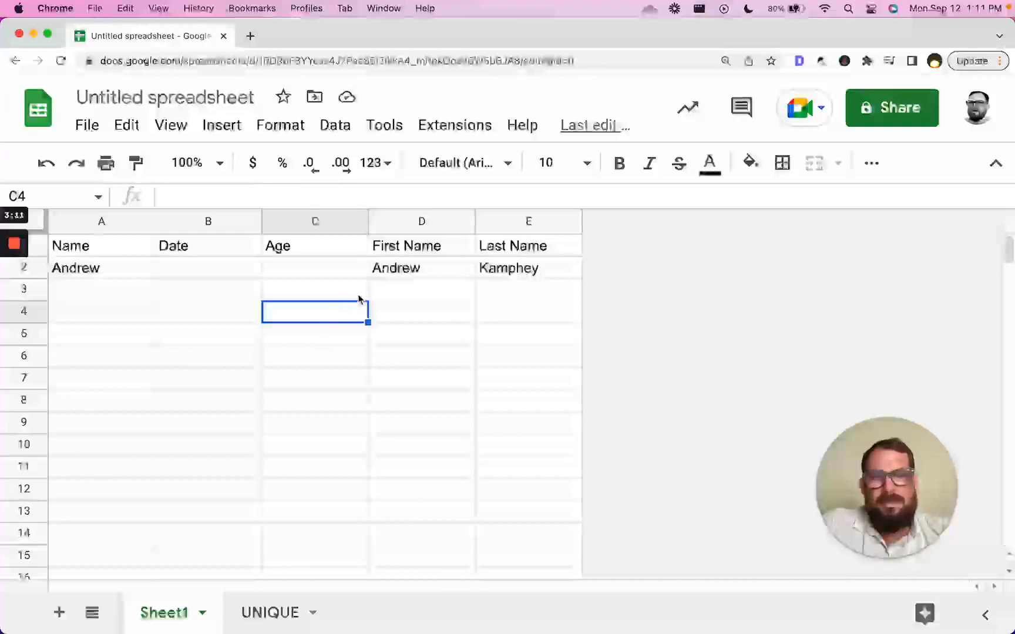
pyautogui.click(258, 612)
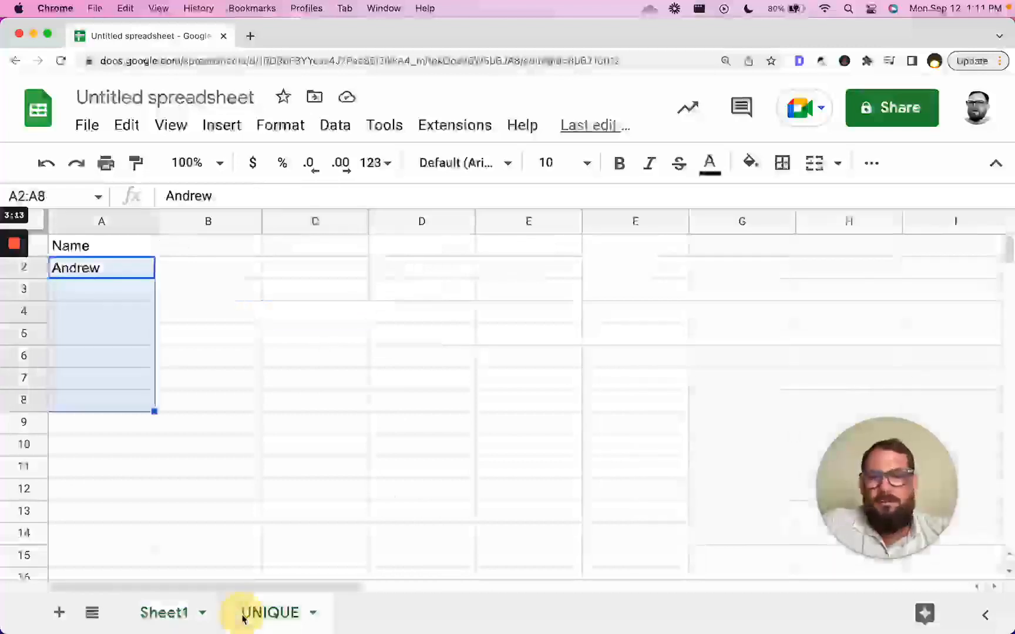
pyautogui.click(109, 267)
pyautogui.click(111, 251)
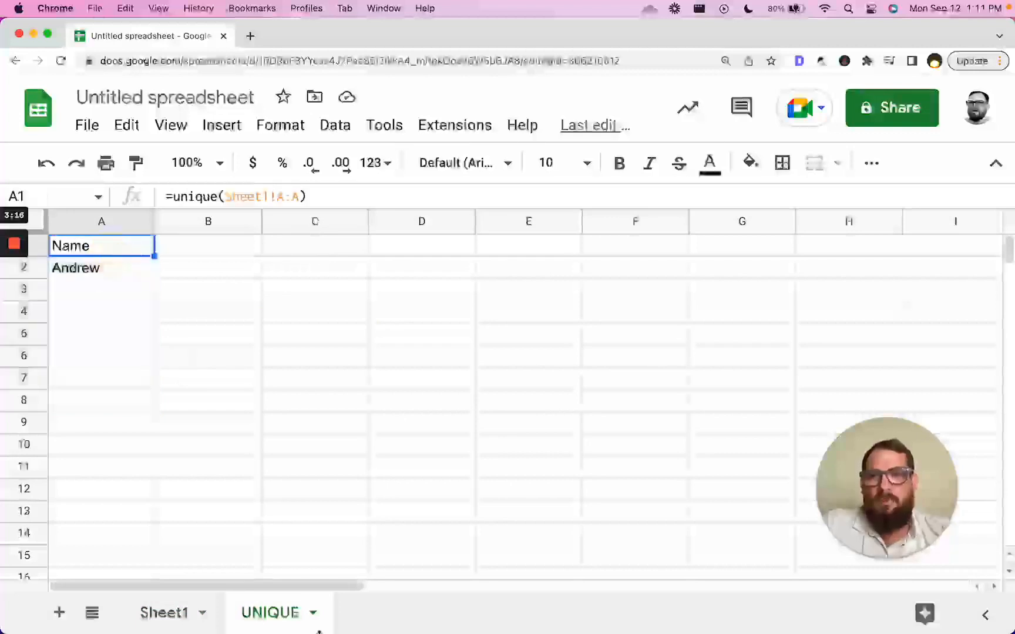
pyautogui.click(203, 613)
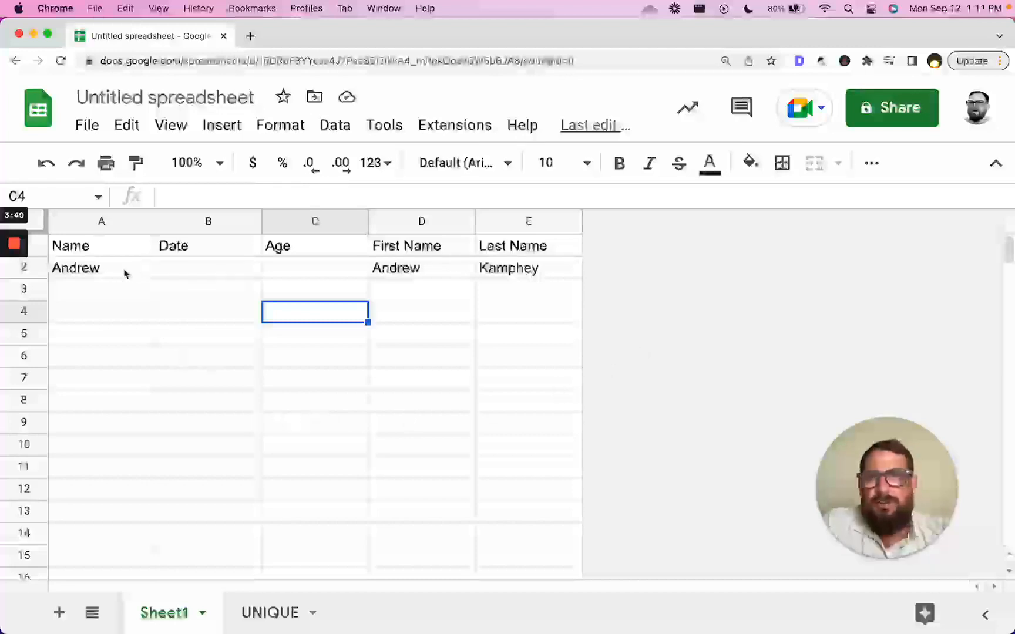
# - Select A2:E3 on Sheet1, then open the UNIQUE sheet at cell A2
pyautogui.click(107, 272)
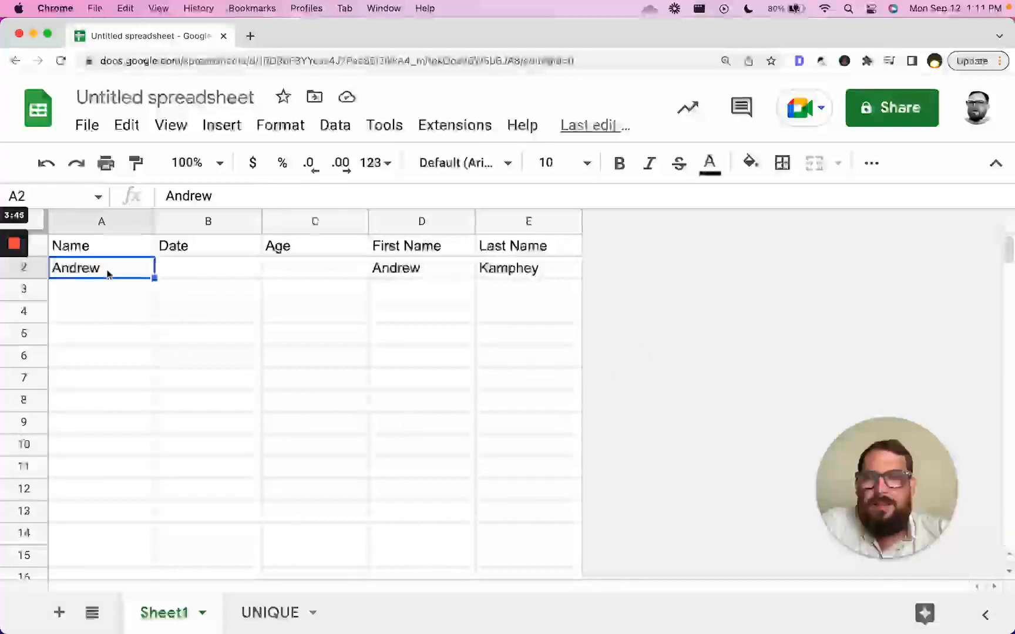
pyautogui.moveTo(100, 276); pyautogui.dragTo(572, 290)
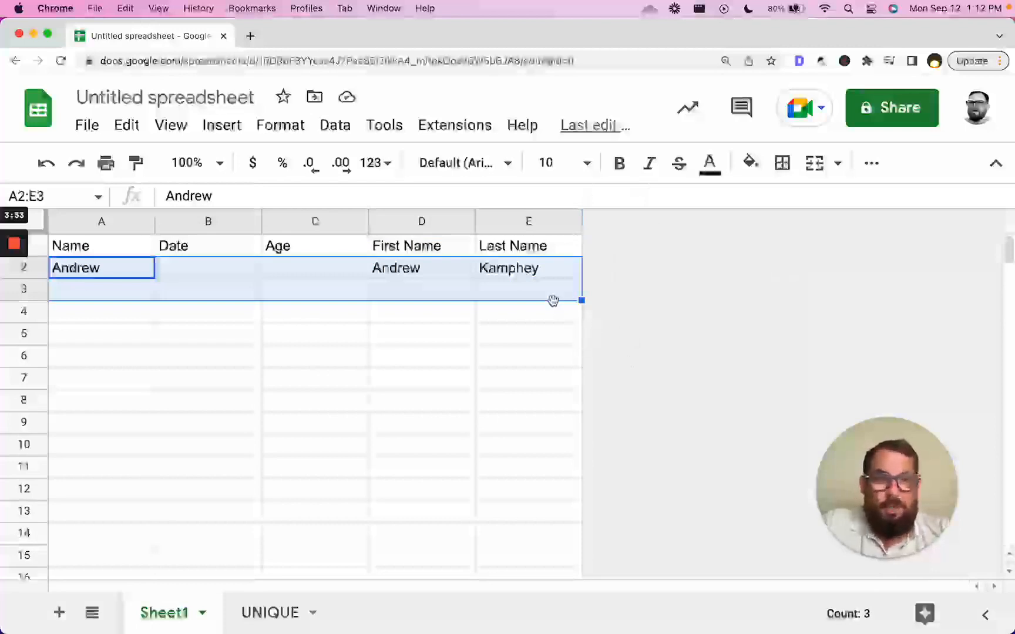
pyautogui.click(271, 620)
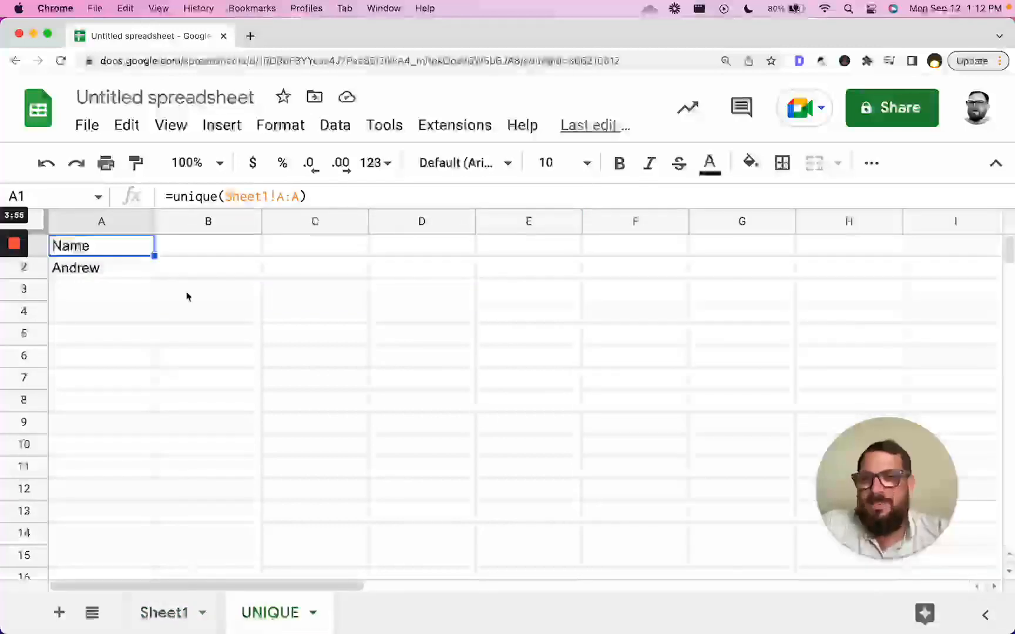
pyautogui.click(100, 280)
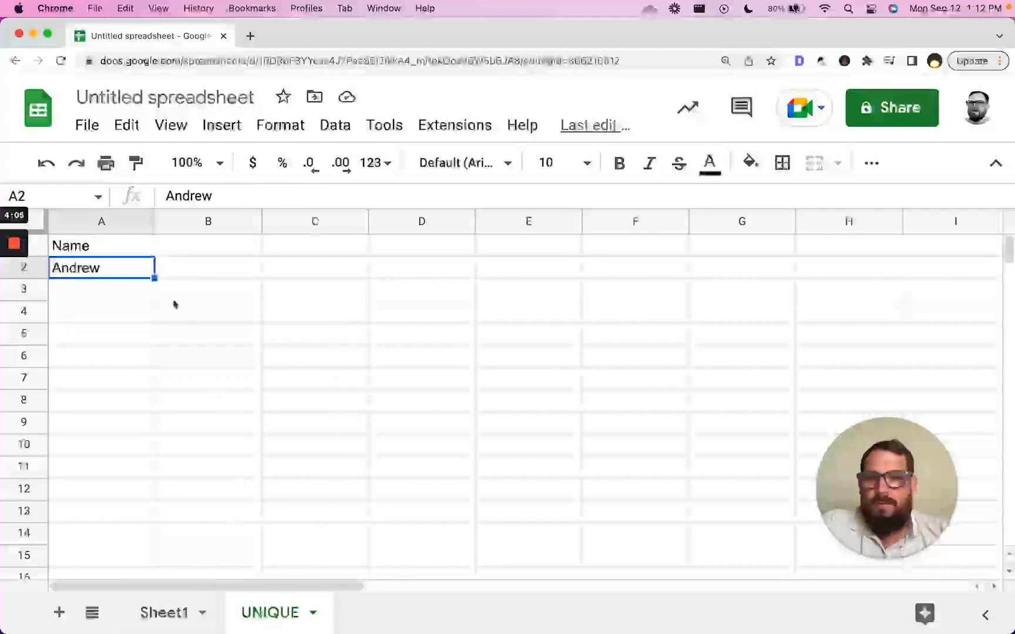
# - Delete columns B through Z on the UNIQUE sheet, keeping only column A
pyautogui.click(203, 226)
pyautogui.press('super+shift+Right')
pyautogui.rightClick(201, 220)
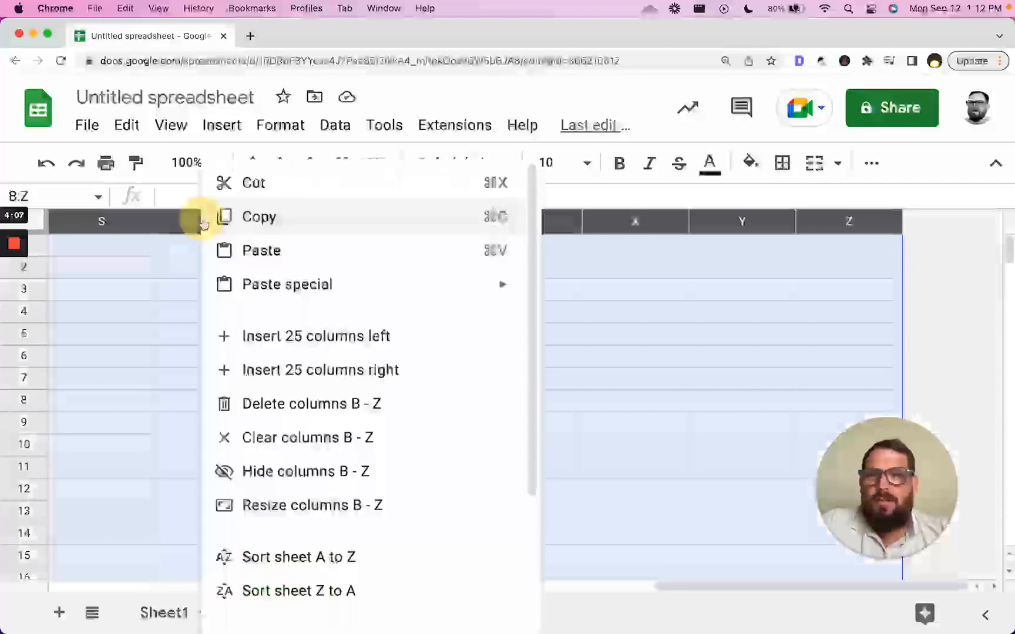
pyautogui.click(293, 404)
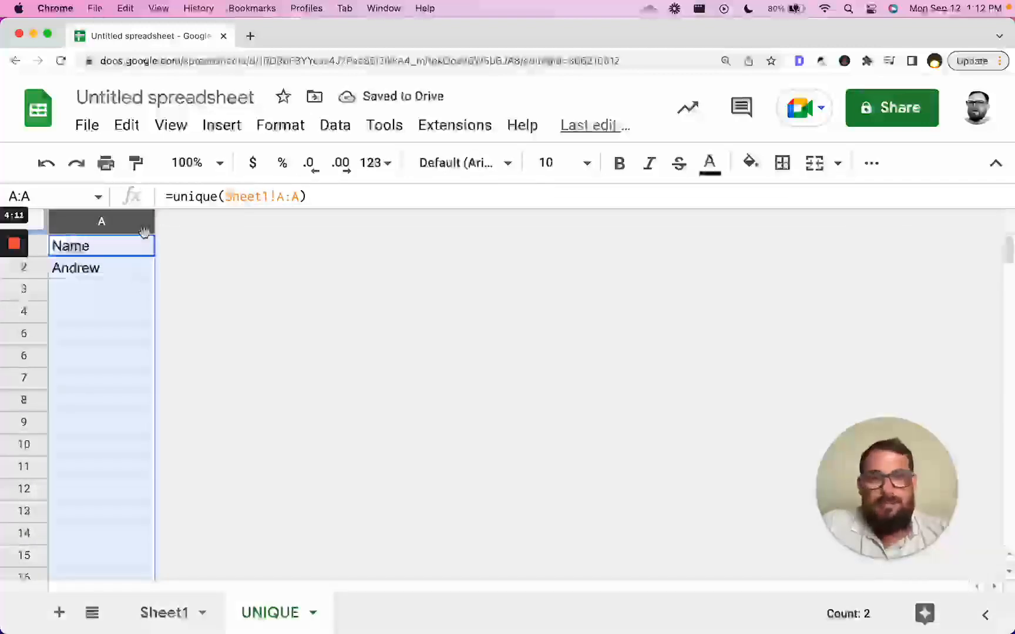
pyautogui.click(127, 259)
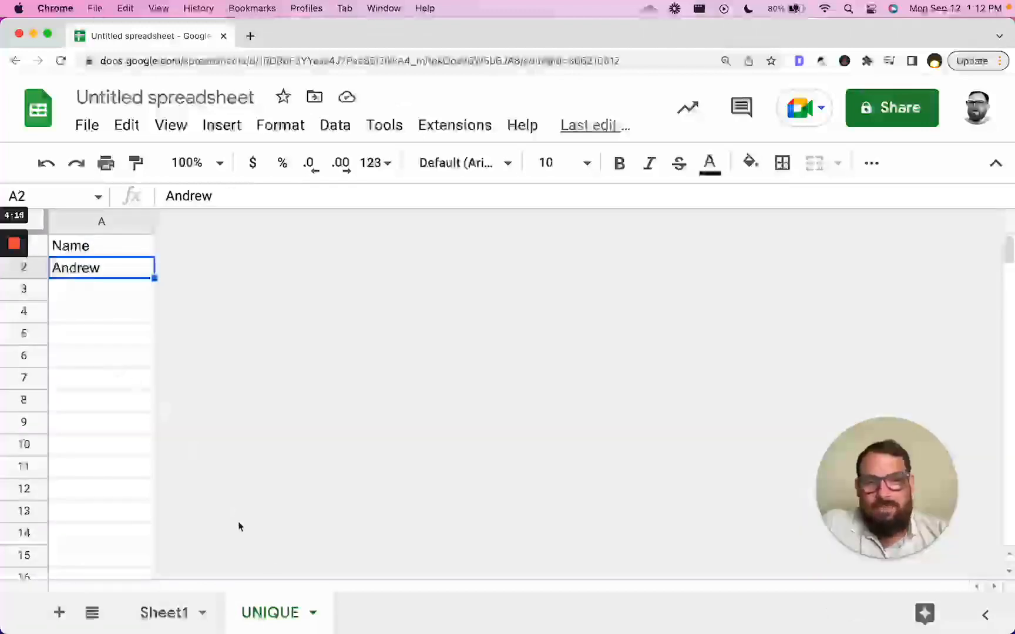
pyautogui.moveTo(75, 252); pyautogui.dragTo(77, 509)
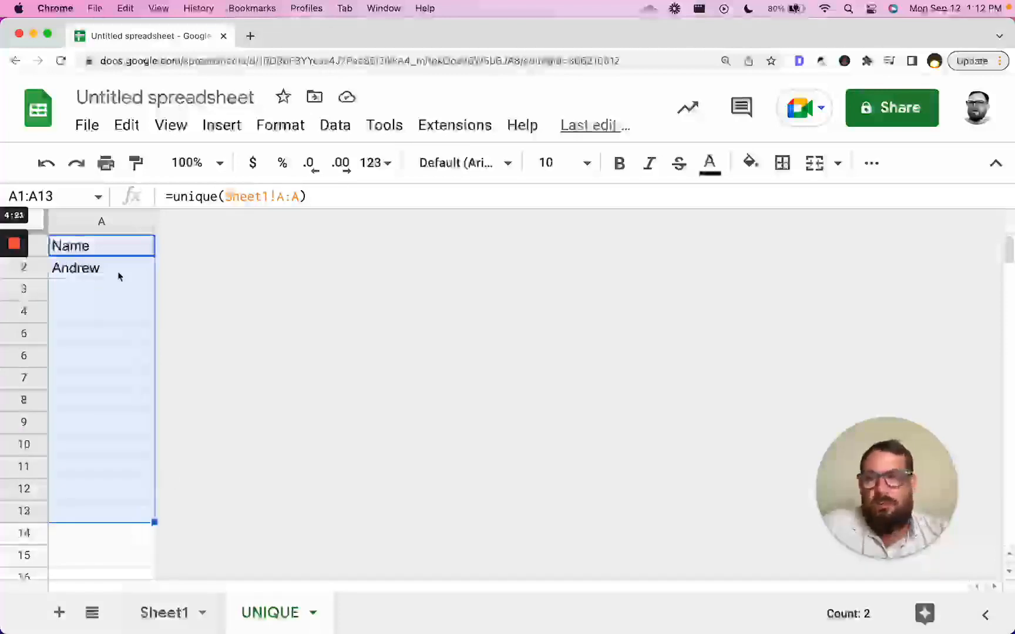
# - Insert an empty column B to the right of column A on UNIQUE
pyautogui.rightClick(112, 220)
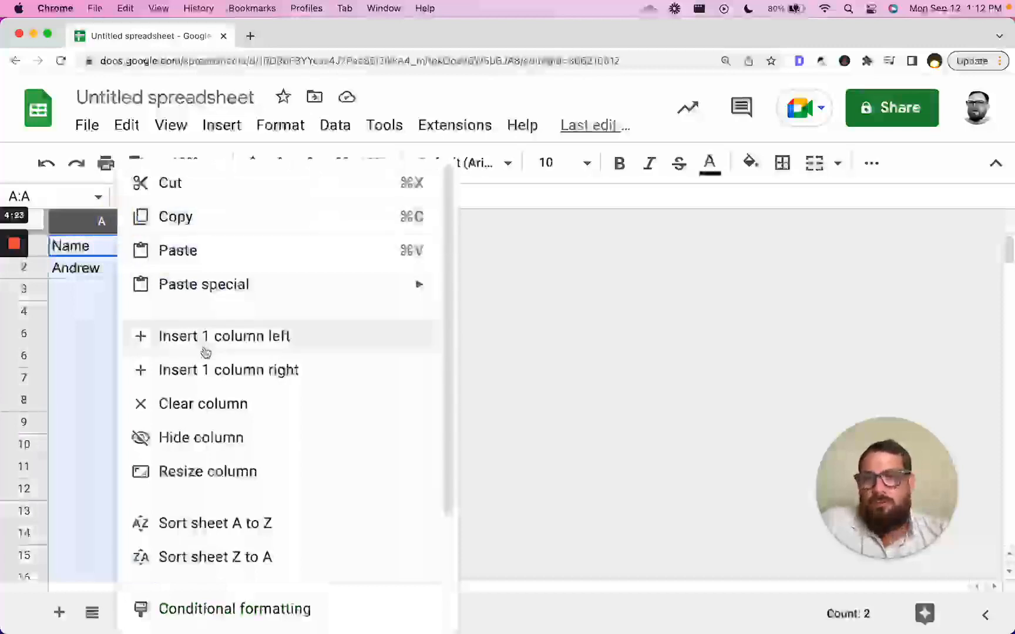
pyautogui.click(204, 370)
pyautogui.click(167, 270)
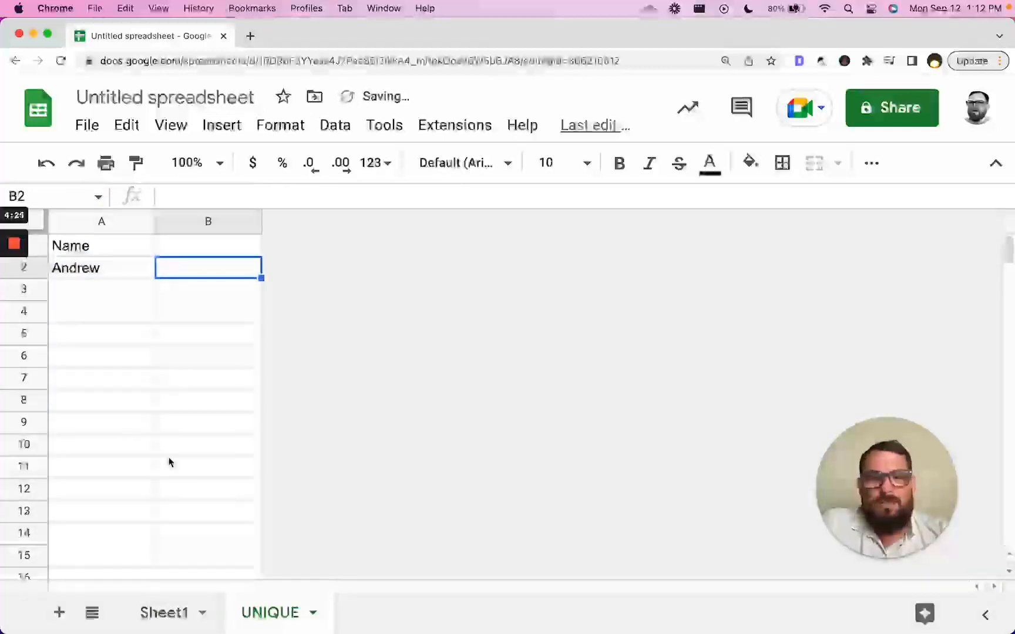
pyautogui.write('=c')
pyautogui.press('Escape')
pyautogui.press('Up')
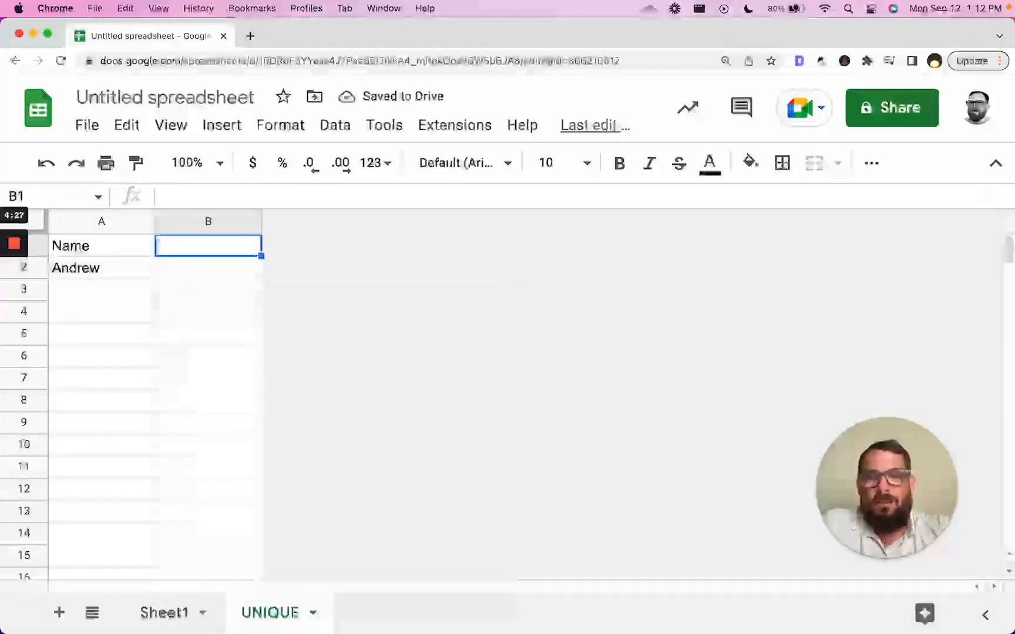
pyautogui.press('Left')
pyautogui.press('Right')
# - Enter =countif(Sheet1!A:A,A2) in B2 and check that it returns 1
pyautogui.write('=countif(')
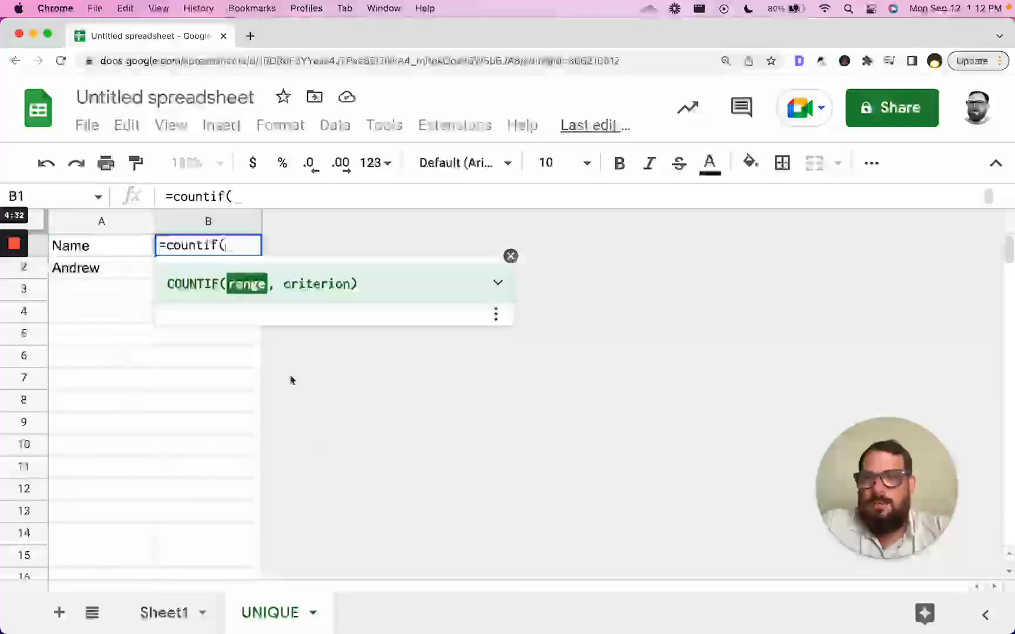
pyautogui.click(179, 613)
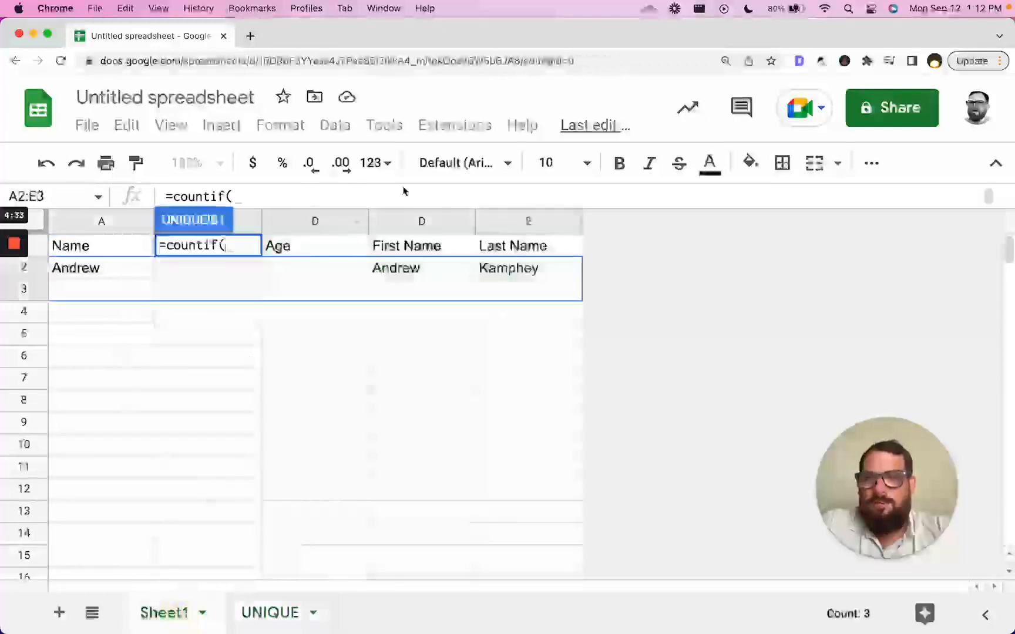
pyautogui.click(76, 225)
pyautogui.write(',A21')
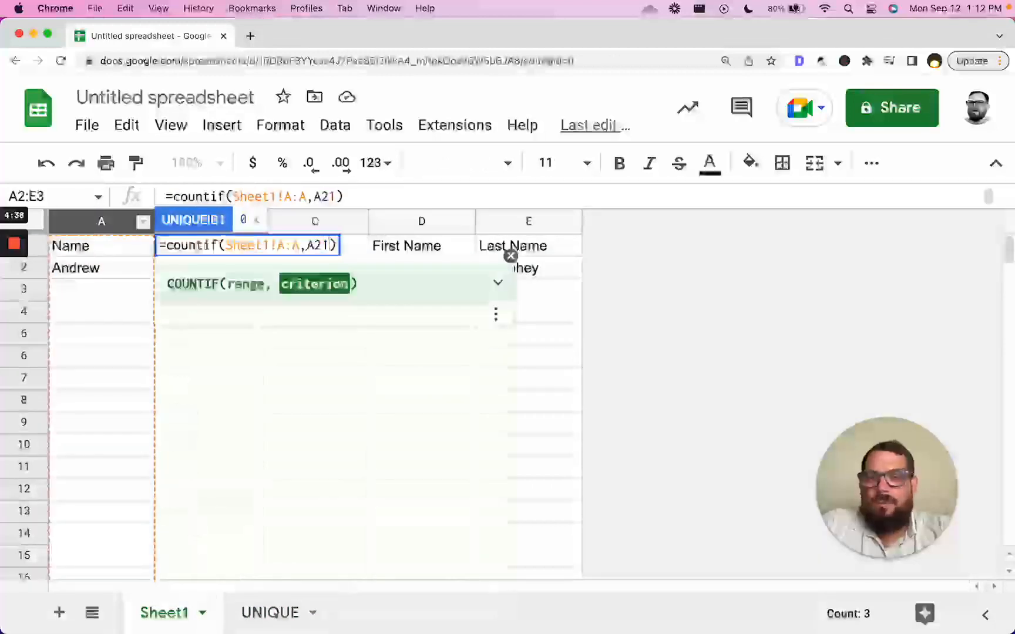
pyautogui.press('BackSpace')
pyautogui.press('Return')
pyautogui.click(88, 268)
pyautogui.click(195, 269)
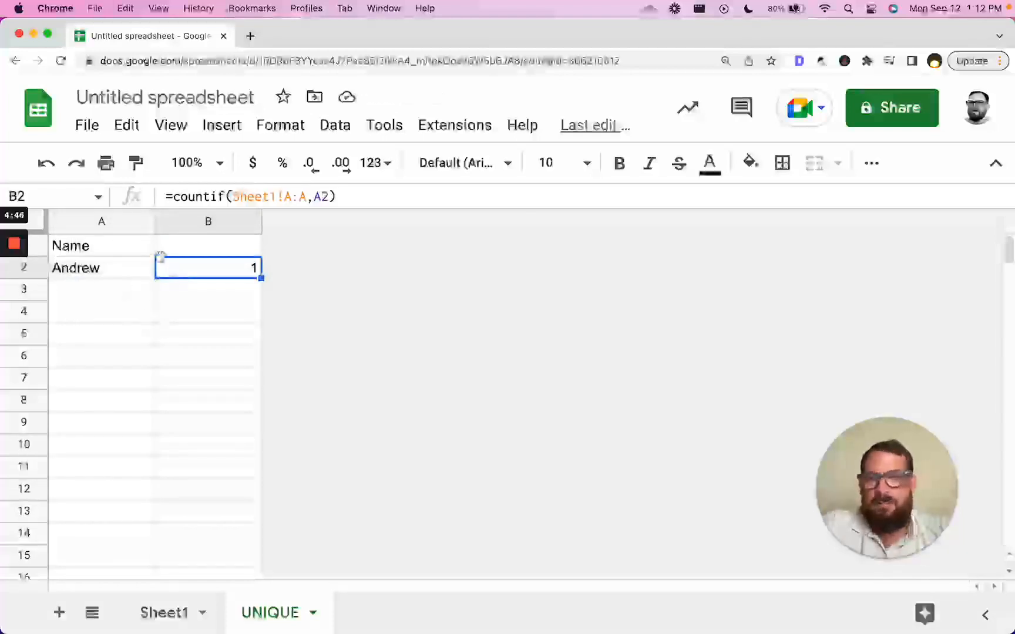
pyautogui.click(212, 224)
pyautogui.click(144, 269)
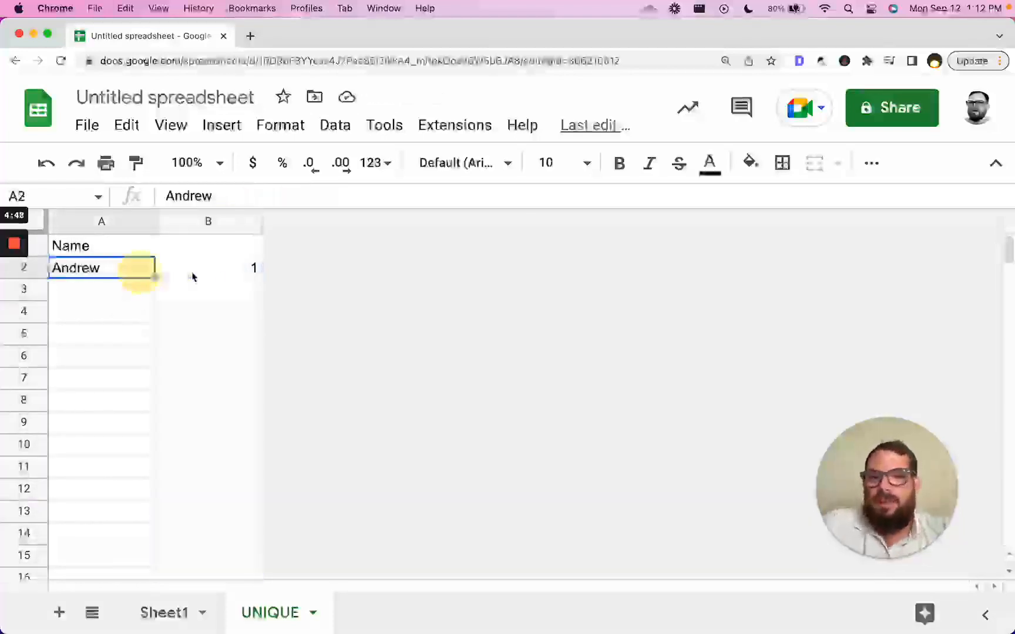
pyautogui.click(193, 272)
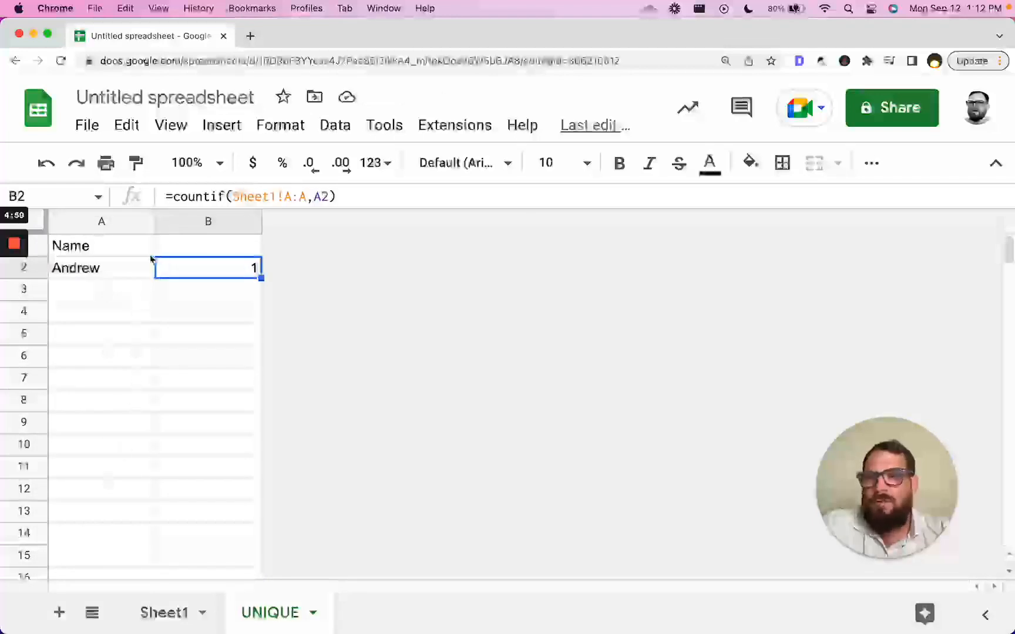
pyautogui.click(209, 243)
# - Enter =counta(A2:A) in B1 of UNIQUE, check it returns 1, then return to Sheet1
pyautogui.write('=count')
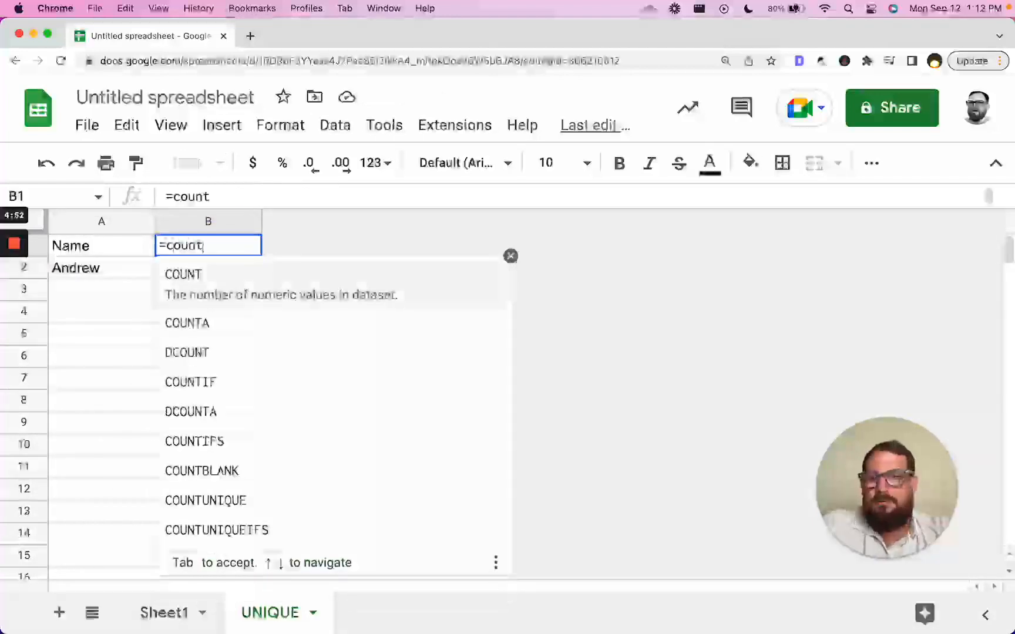
pyautogui.write('a(A2')
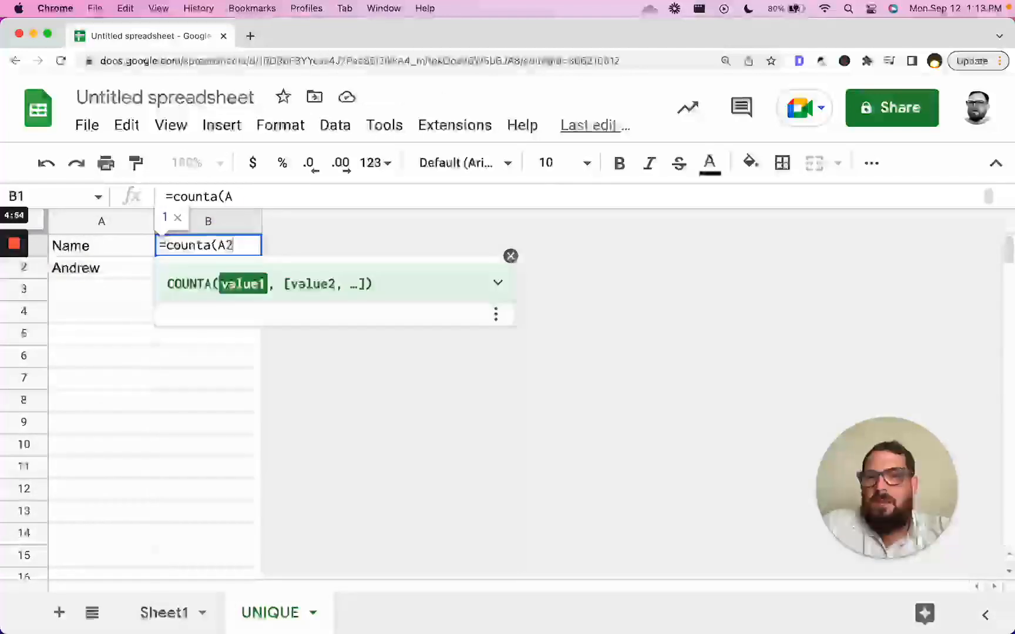
pyautogui.write(':A)')
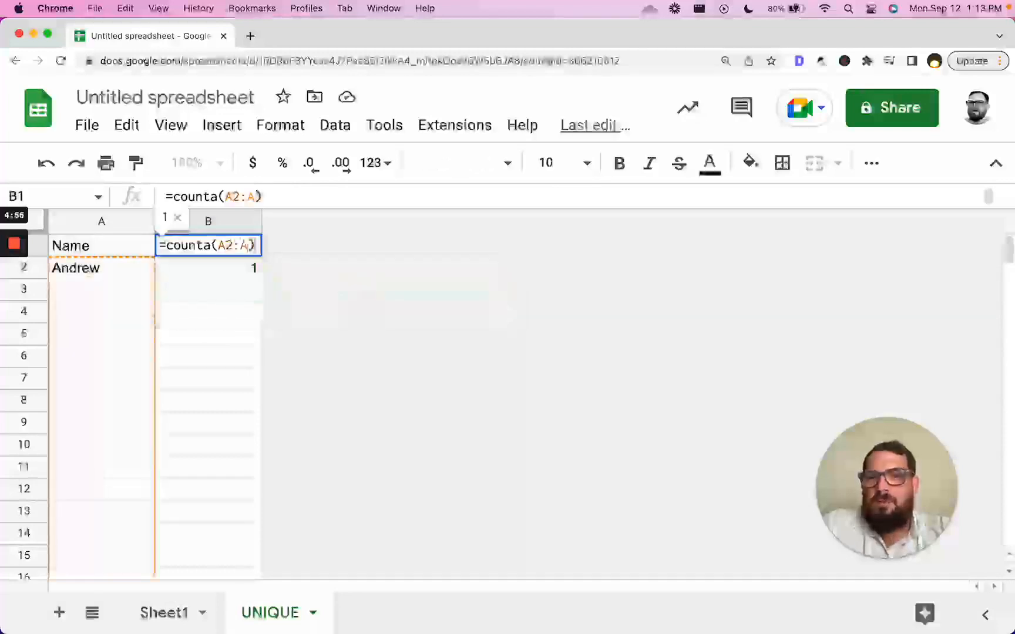
pyautogui.press('Return')
pyautogui.click(194, 255)
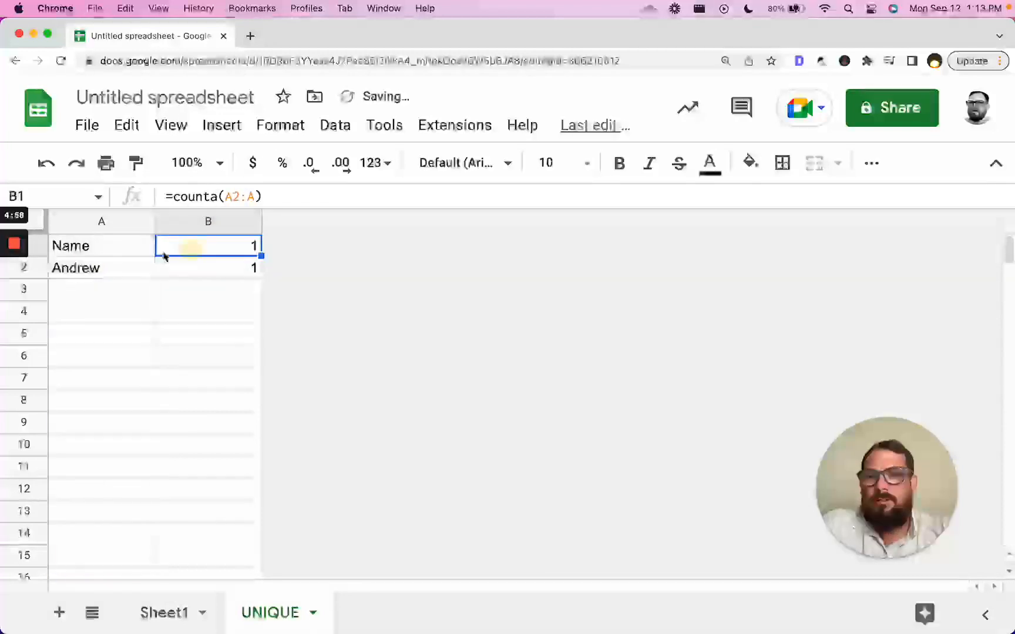
pyautogui.click(106, 245)
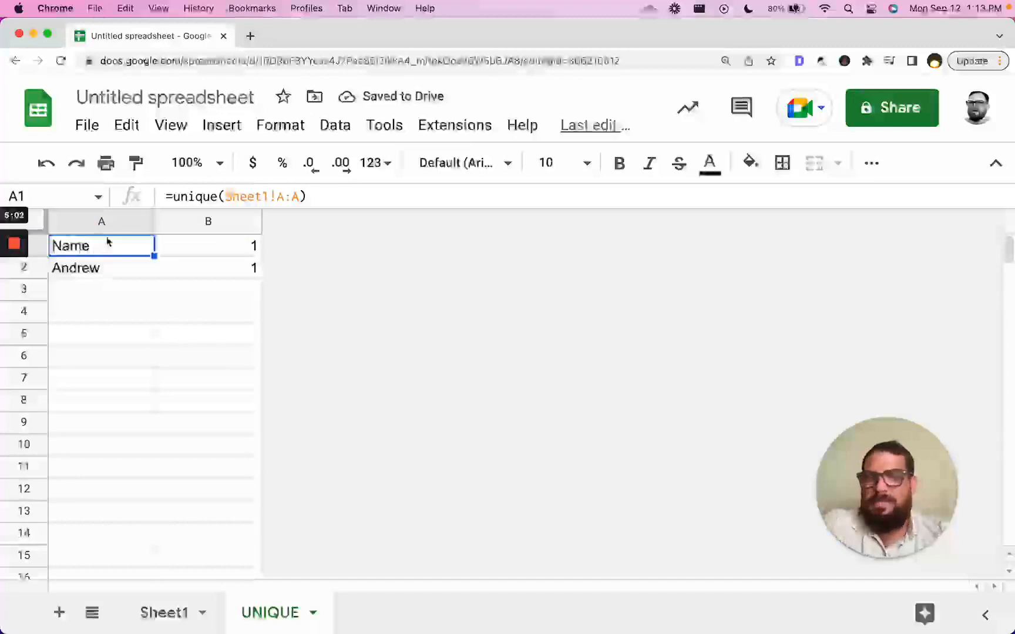
pyautogui.click(106, 221)
pyautogui.click(107, 250)
pyautogui.click(179, 247)
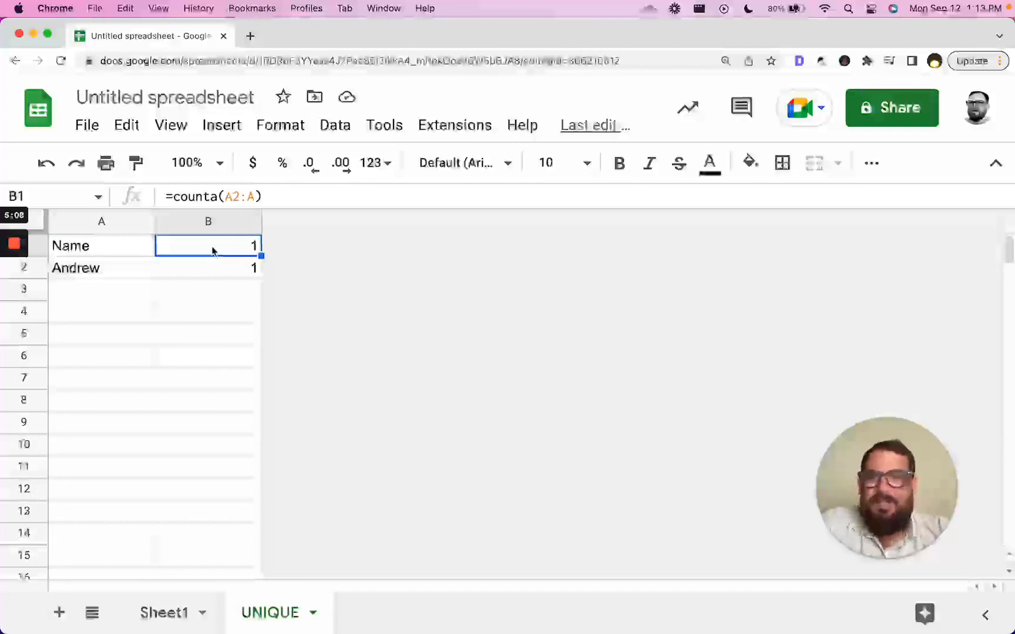
pyautogui.click(166, 612)
# - Move an empty row above the headers so they shift down to row 2
pyautogui.click(276, 251)
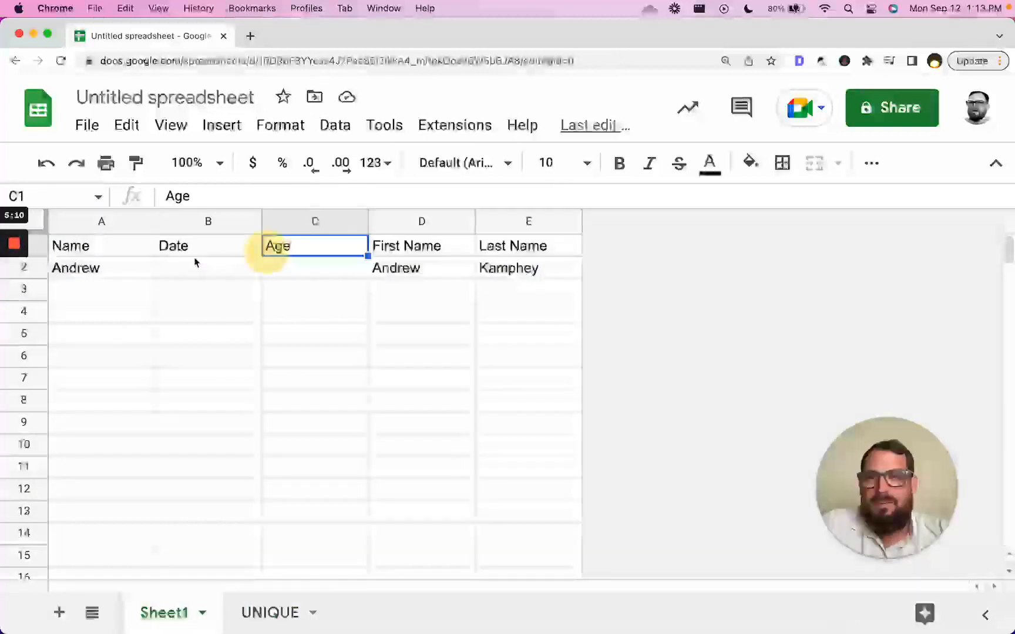
pyautogui.click(119, 253)
pyautogui.moveTo(119, 253); pyautogui.dragTo(570, 252)
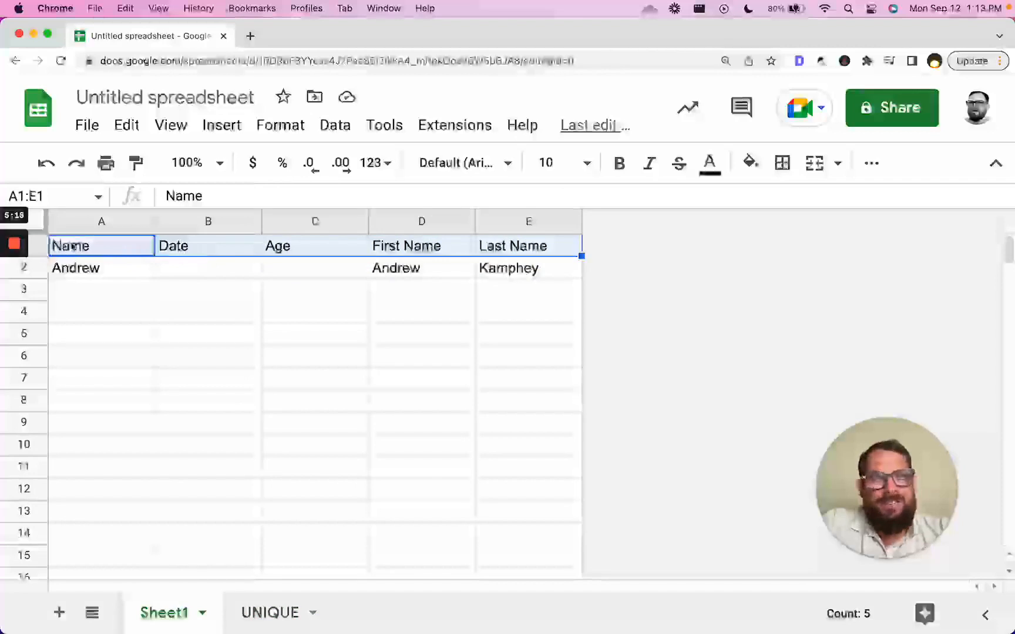
pyautogui.click(40, 246)
pyautogui.click(95, 254)
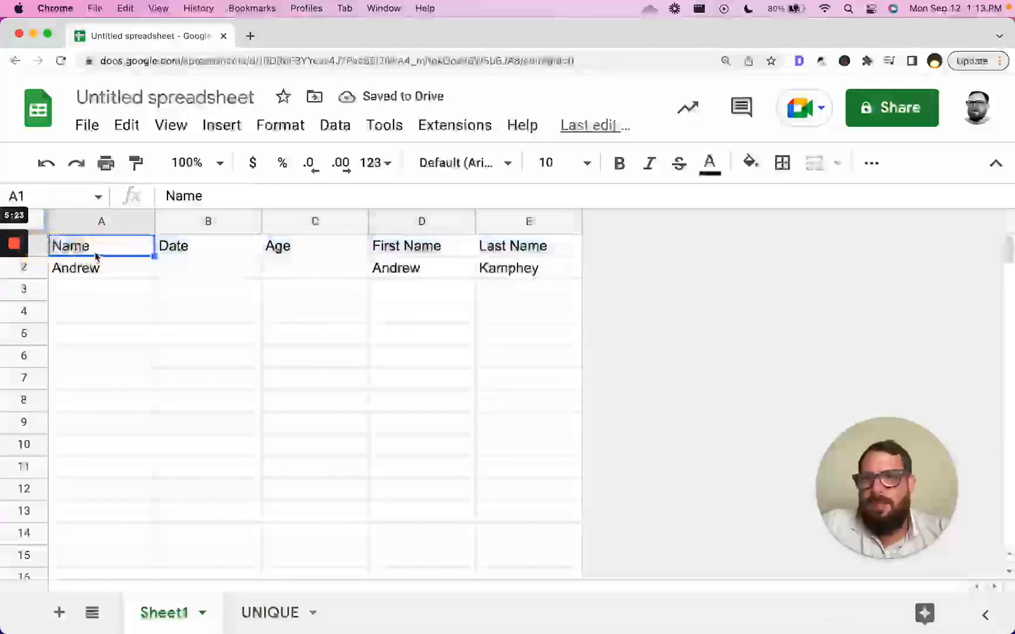
pyautogui.click(26, 335)
pyautogui.moveTo(26, 334); pyautogui.dragTo(222, 236)
pyautogui.click(136, 249)
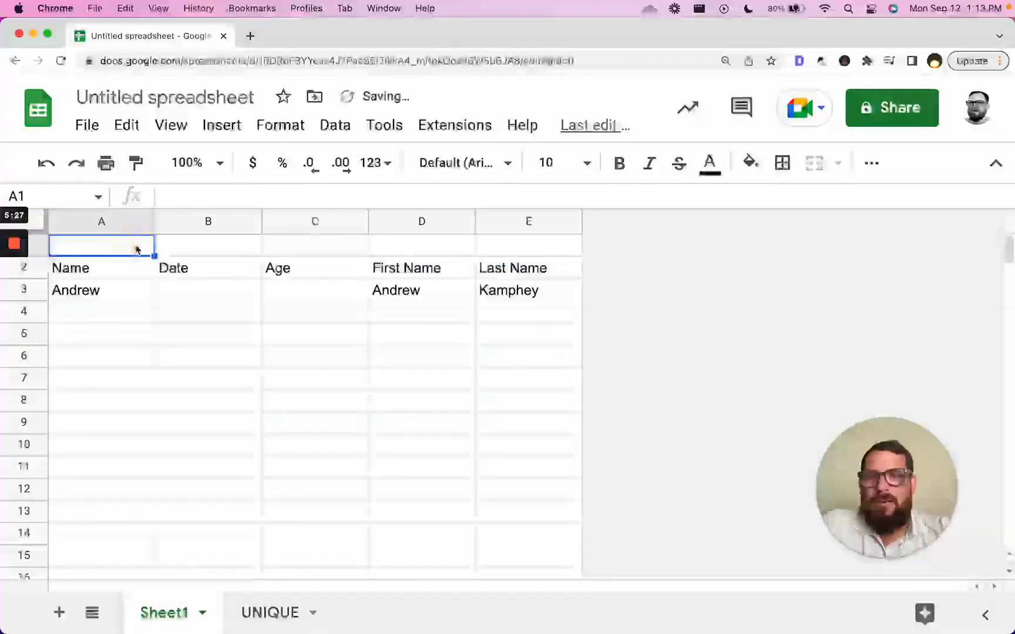
# - Insert a blank column and move it to the first position on Sheet1
pyautogui.rightClick(109, 221)
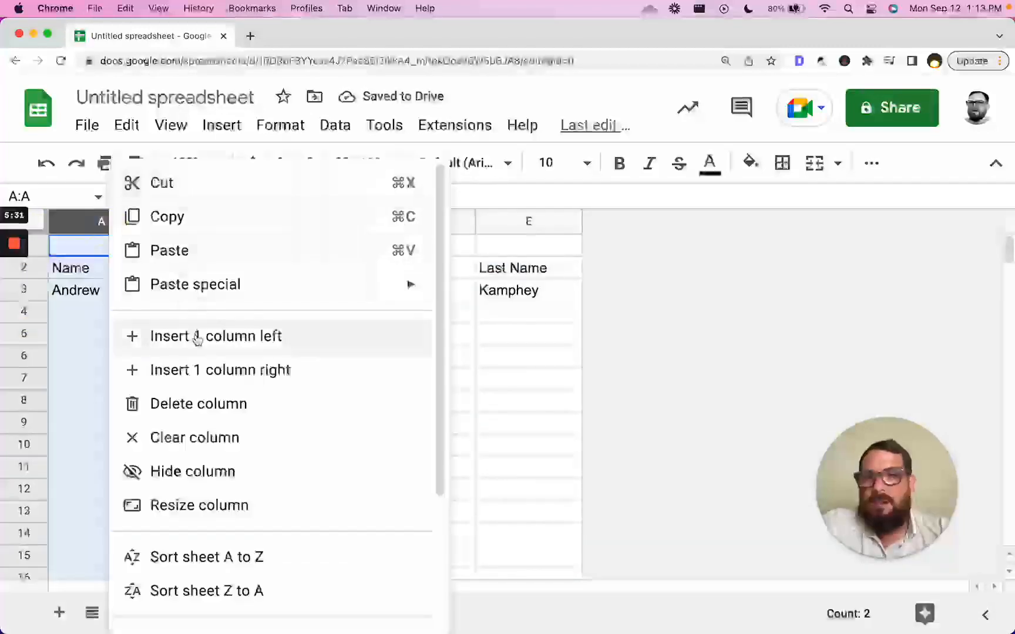
pyautogui.click(195, 369)
pyautogui.moveTo(172, 222); pyautogui.dragTo(118, 233)
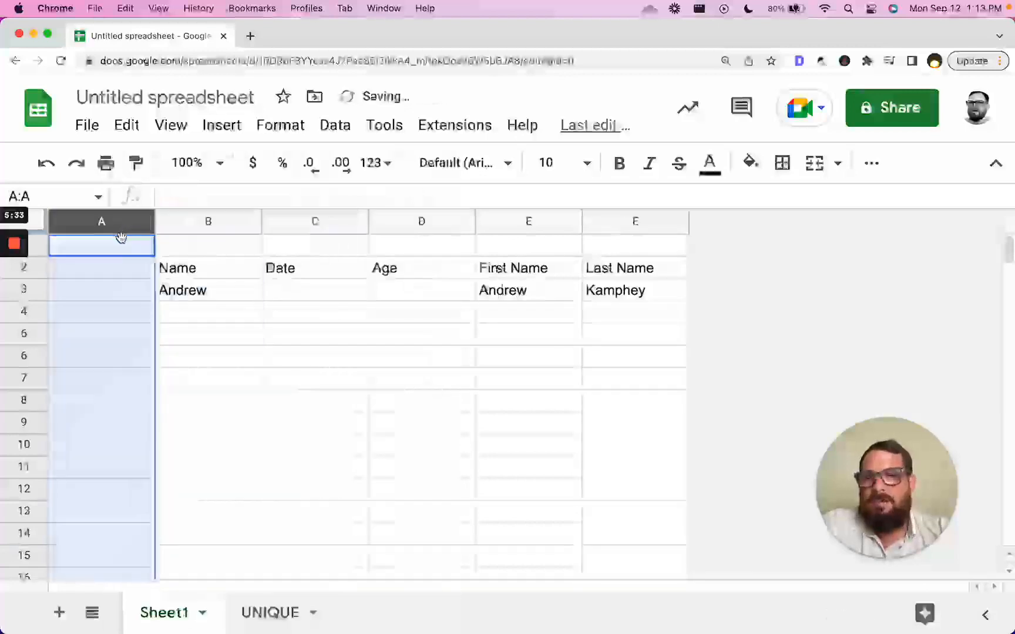
pyautogui.click(117, 252)
# - Label A1 'Count' and enter =counta(B3:B) in B1
pyautogui.write('Cou')
pyautogui.write('nt')
pyautogui.press('Tab')
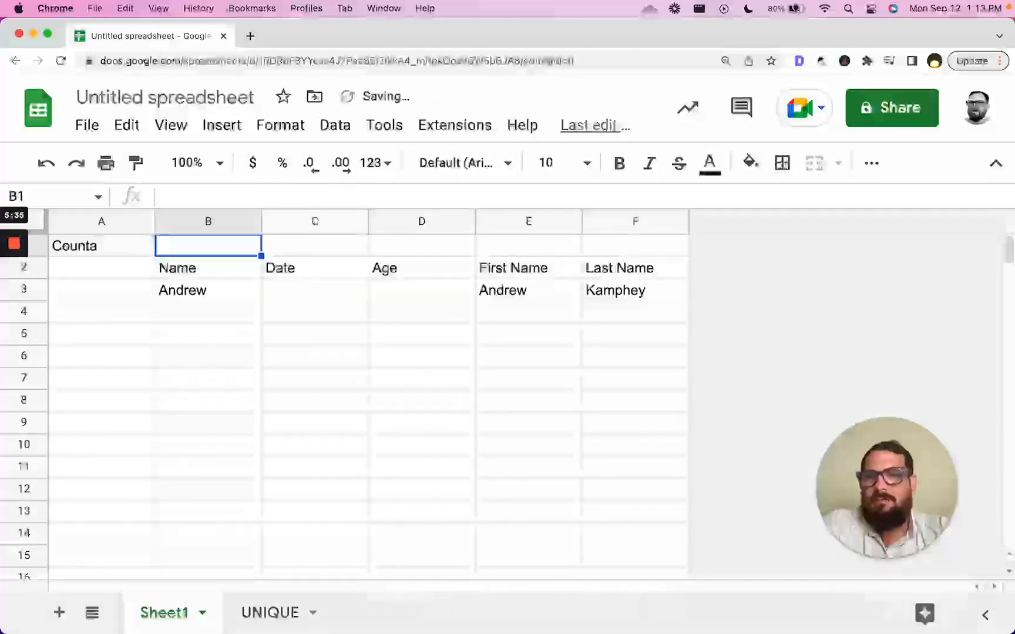
pyautogui.write('=counta(B')
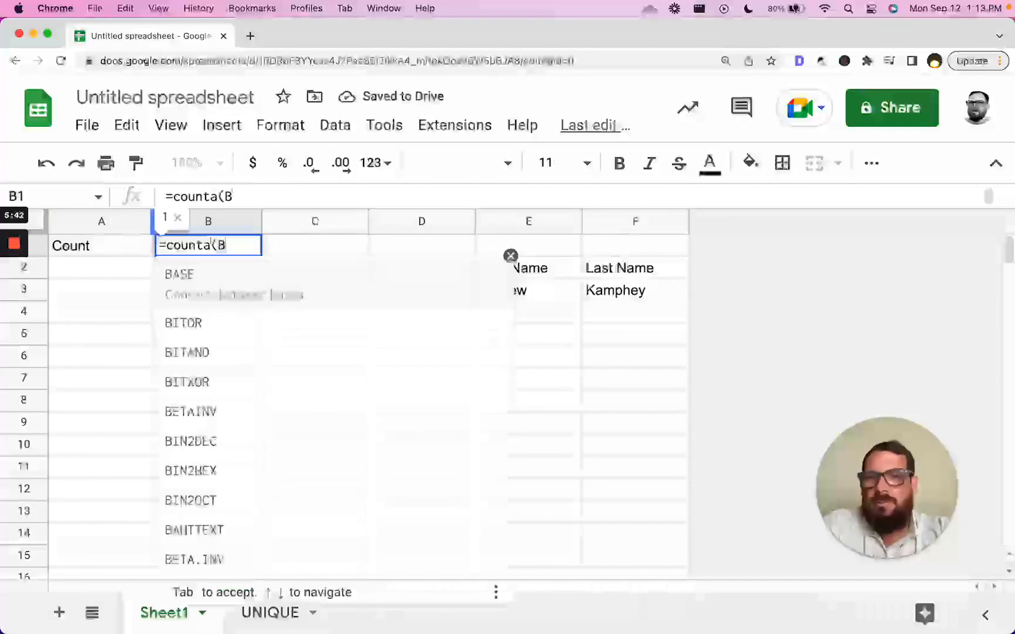
pyautogui.write('2:')
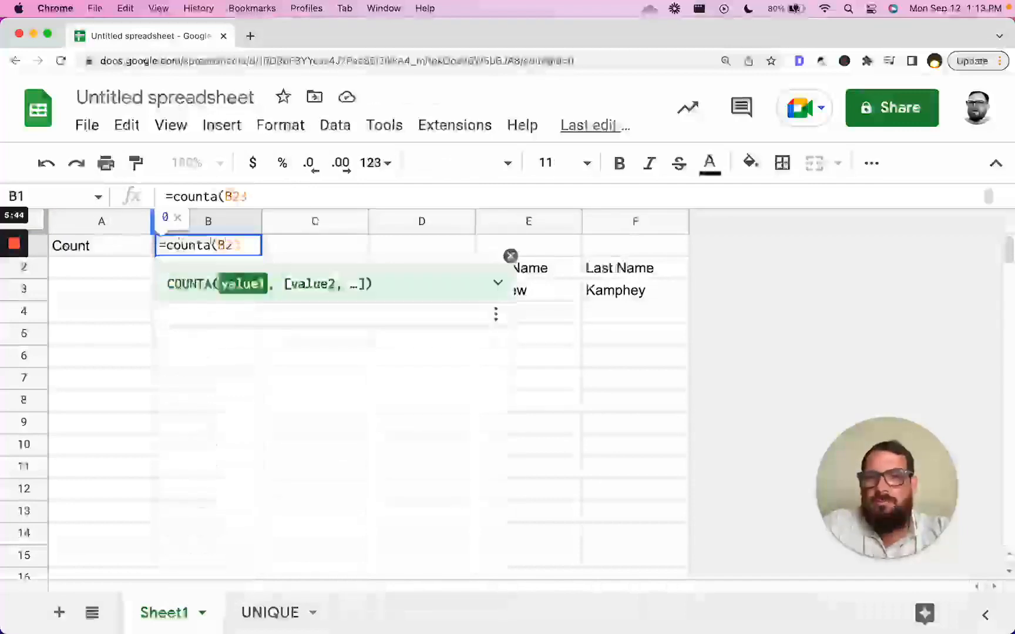
pyautogui.press('BackSpace')
pyautogui.write('3:B)')
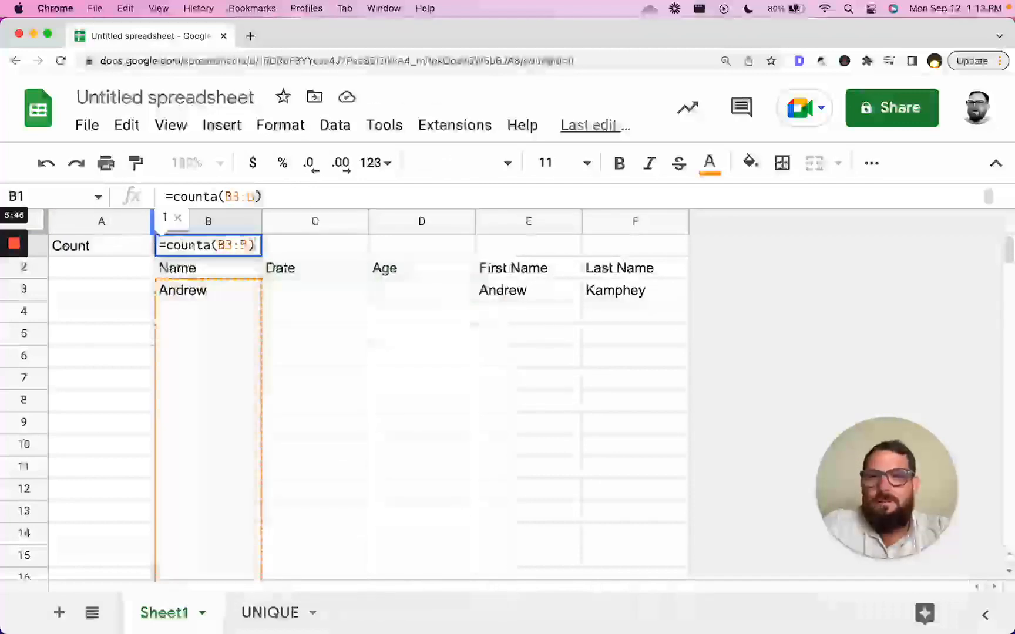
pyautogui.press('Return')
# - Copy the B1 COUNTA formula across C1:F1, giving counts 1, 0, 0, 1, 1
pyautogui.press('Up')
pyautogui.press('super+c')
pyautogui.press('Right')
pyautogui.press('super+v')
pyautogui.press('Right')
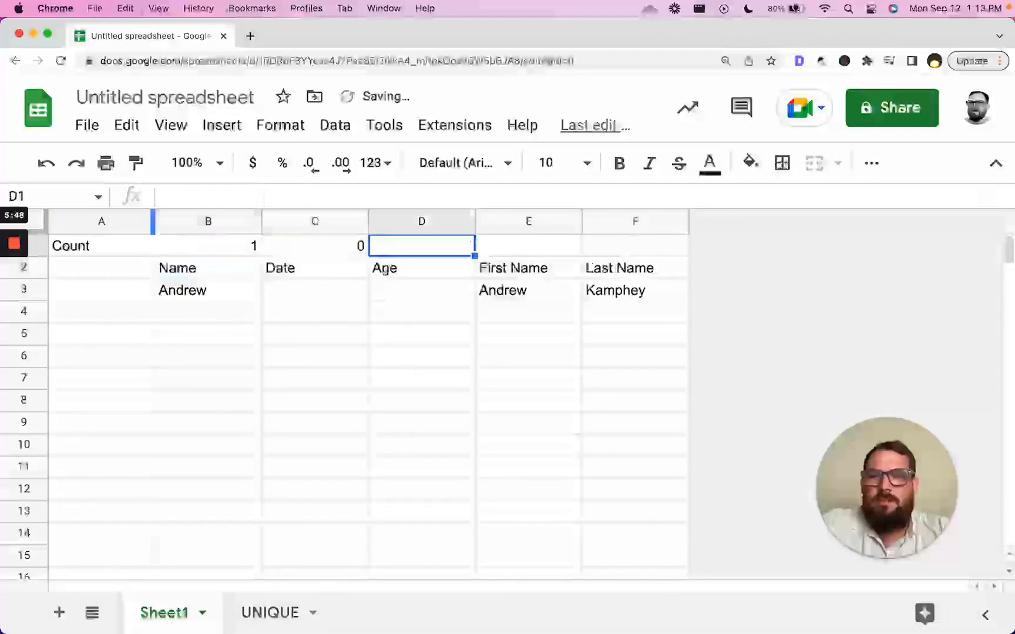
pyautogui.press('super+v')
pyautogui.press('Right')
pyautogui.press('super+v')
pyautogui.press('Right')
pyautogui.press('super+v')
pyautogui.press('Left')
pyautogui.press('Left')
pyautogui.press('Left')
pyautogui.press('Left')
pyautogui.press('Left')
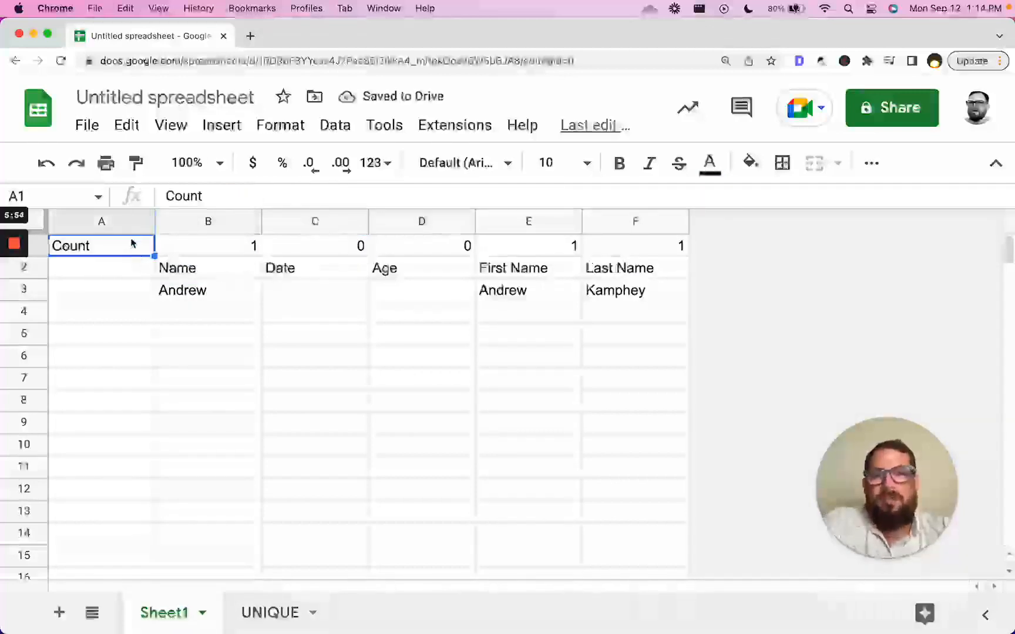
pyautogui.click(177, 267)
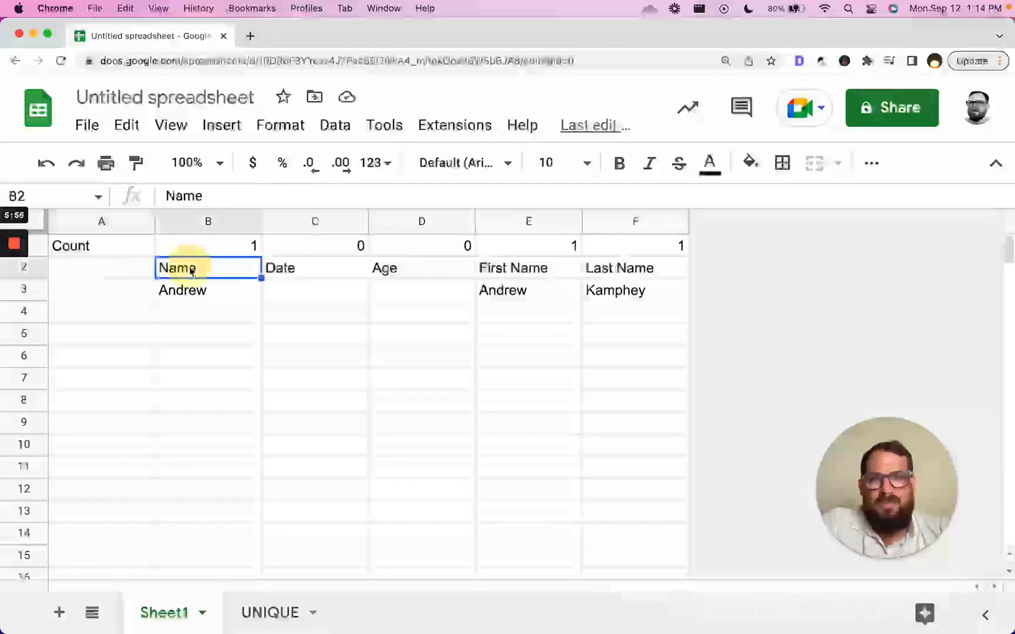
pyautogui.moveTo(197, 271); pyautogui.dragTo(65, 260)
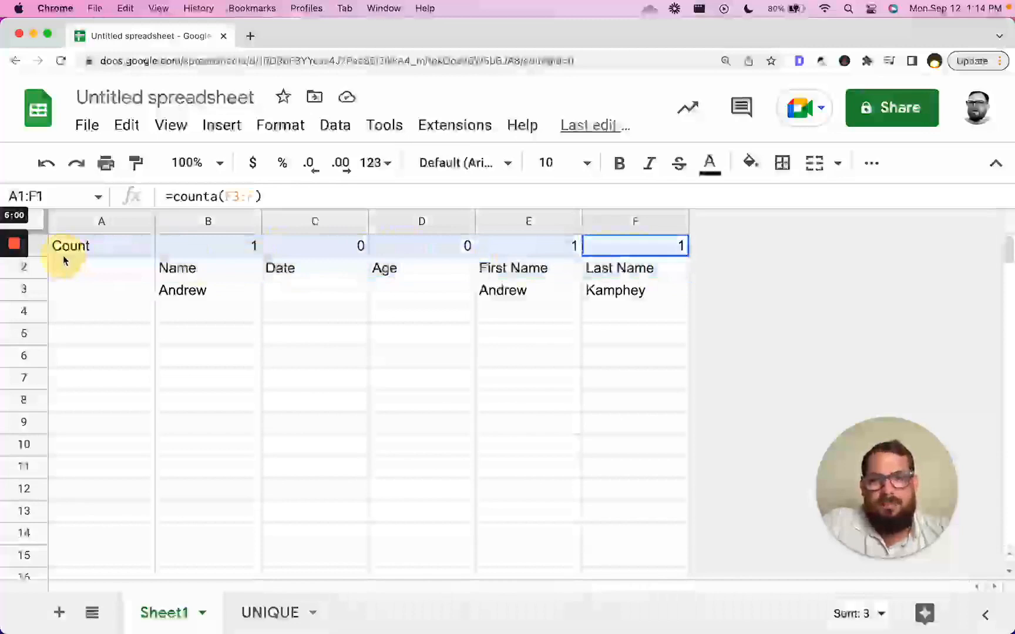
pyautogui.click(230, 246)
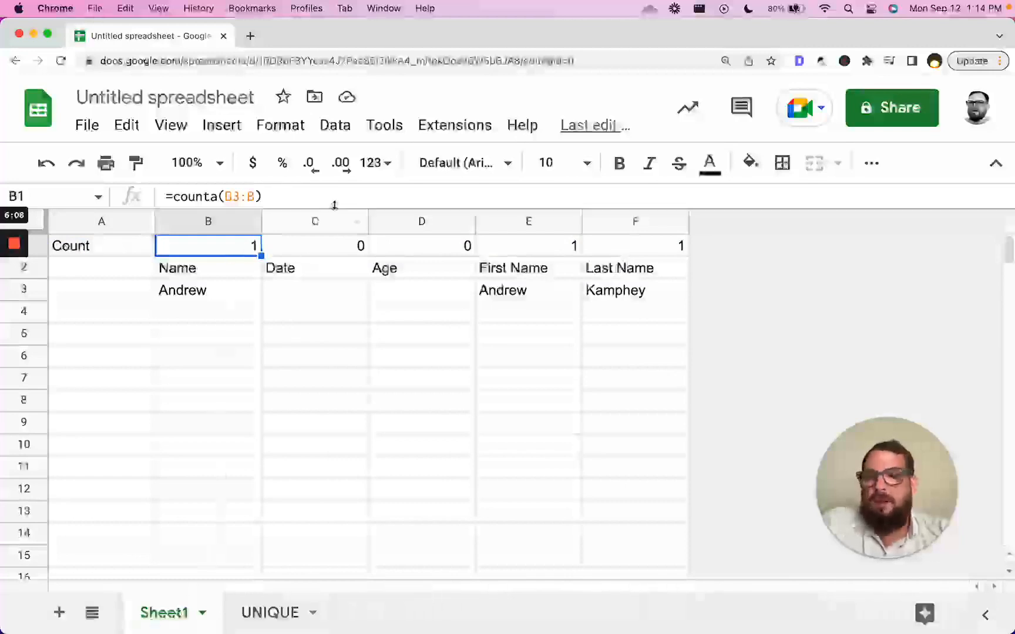
# - Add a new sheet named SUMMARY and move it to the first tab position
pyautogui.click(59, 613)
pyautogui.doubleClick(267, 612)
pyautogui.write('SUMMARY')
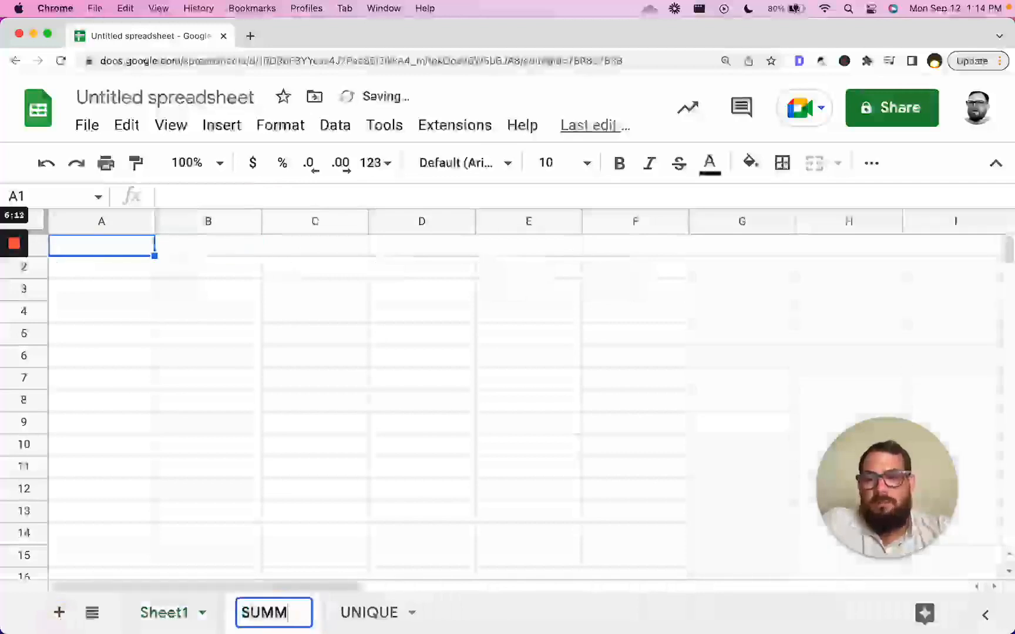
pyautogui.press('Return')
pyautogui.moveTo(313, 616); pyautogui.dragTo(170, 616)
pyautogui.click(290, 613)
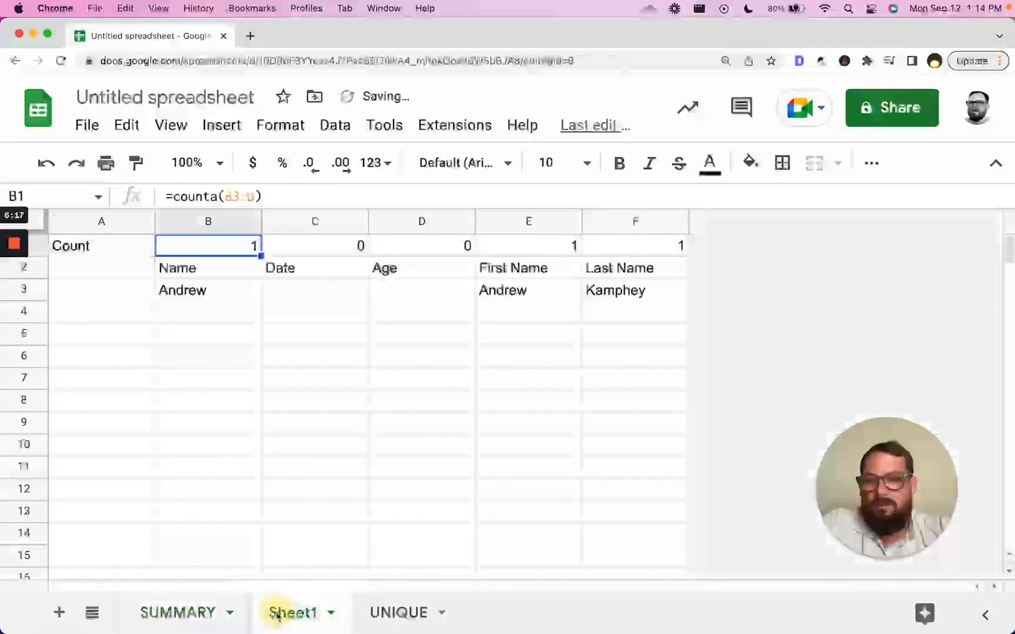
# - Duplicate the SUMMARY sheet and rename the copy DATA
pyautogui.click(224, 613)
pyautogui.click(226, 613)
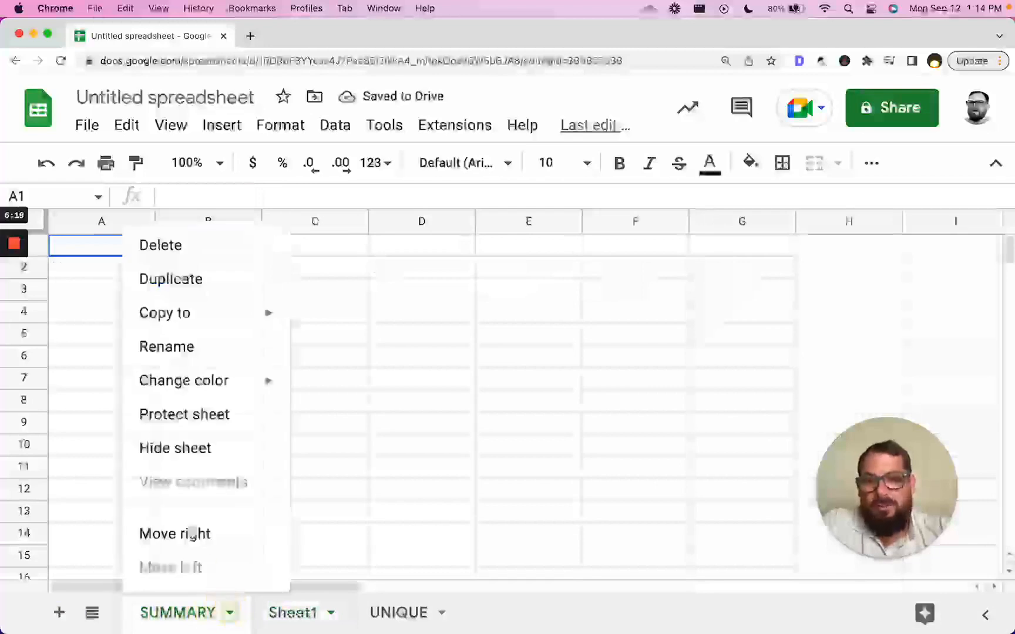
pyautogui.click(205, 280)
pyautogui.doubleClick(291, 612)
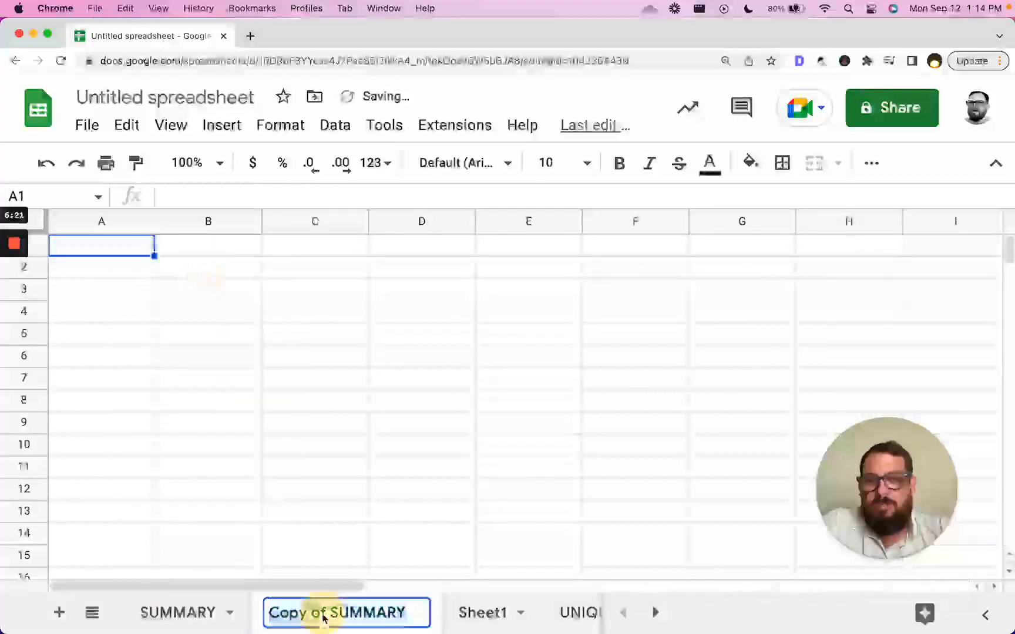
pyautogui.write('DATA')
pyautogui.press('Return')
# - Clear the Count label and COUNTA results from Sheet1 row A1:F1
pyautogui.click(388, 613)
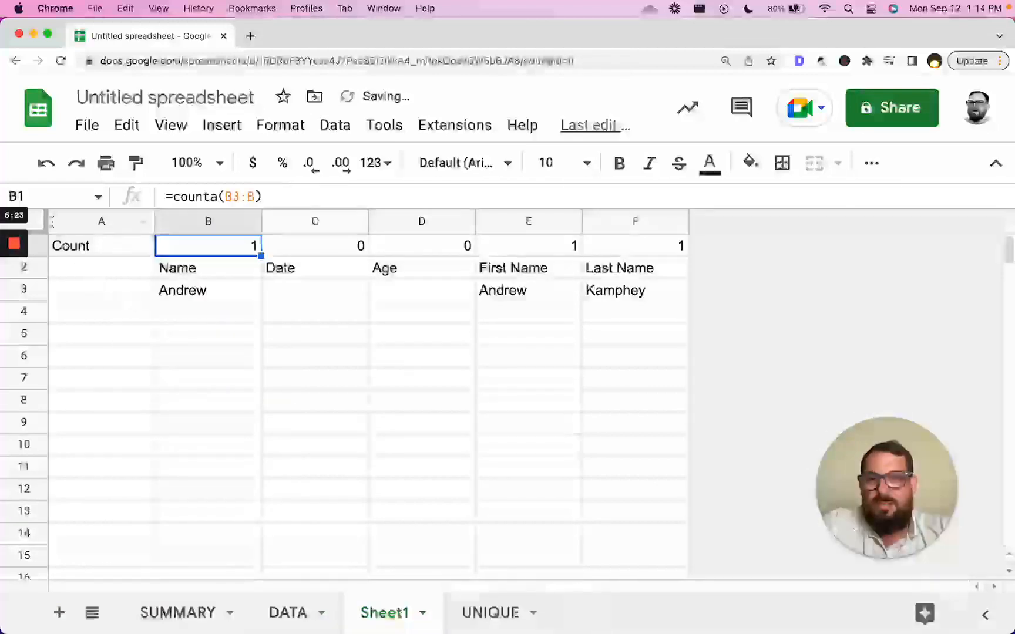
pyautogui.click(122, 244)
pyautogui.keyDown('shift'); pyautogui.click(658, 242); pyautogui.keyUp('shift')
pyautogui.press('Delete')
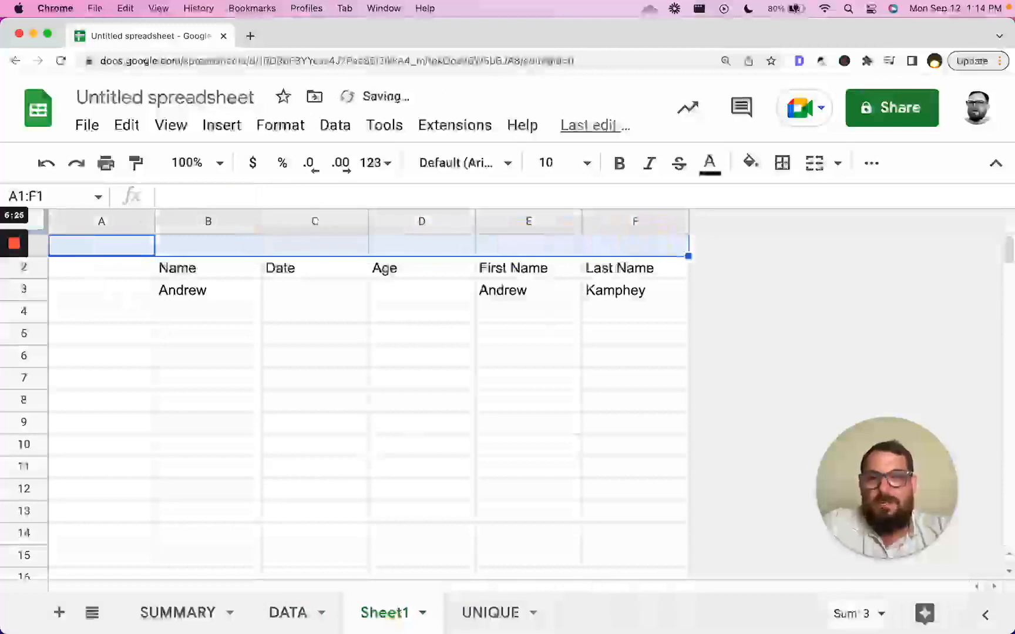
# - Copy Sheet1's headers Name through Last Name, leaving DATA A1 empty
pyautogui.click(323, 611)
pyautogui.write('=')
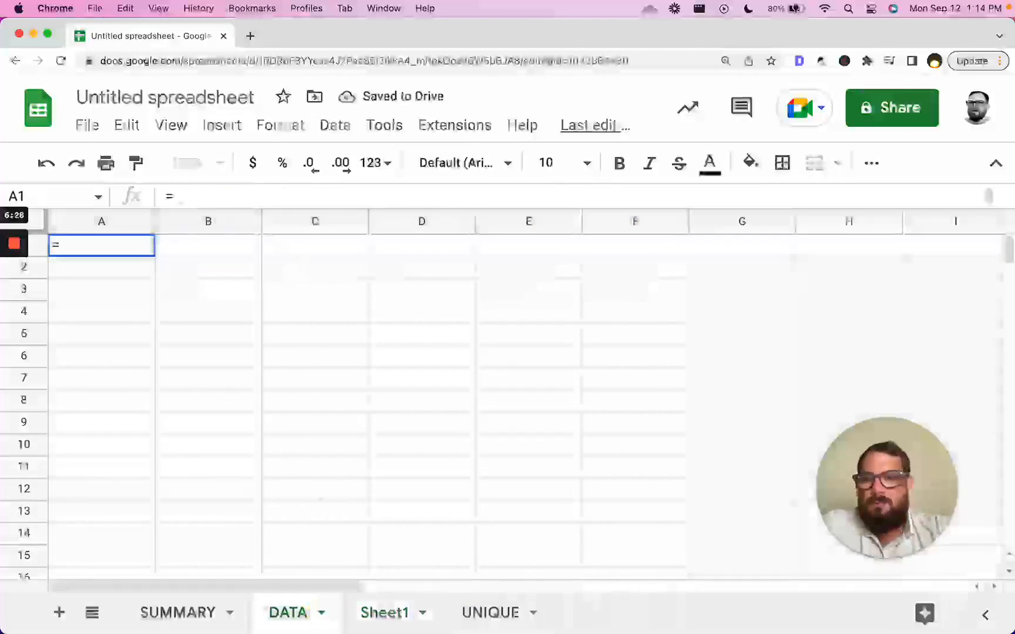
pyautogui.press('BackSpace')
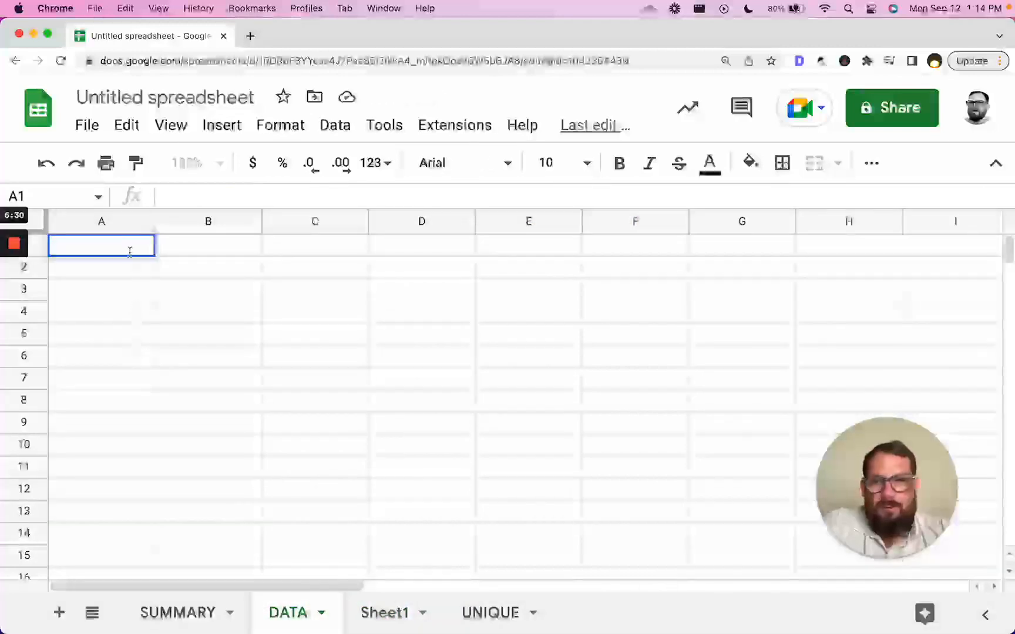
pyautogui.click(113, 280)
pyautogui.click(361, 613)
pyautogui.moveTo(176, 268); pyautogui.dragTo(652, 267)
# - Paste the headers transposed down DATA column A starting at A2
pyautogui.click(287, 612)
pyautogui.click(112, 276)
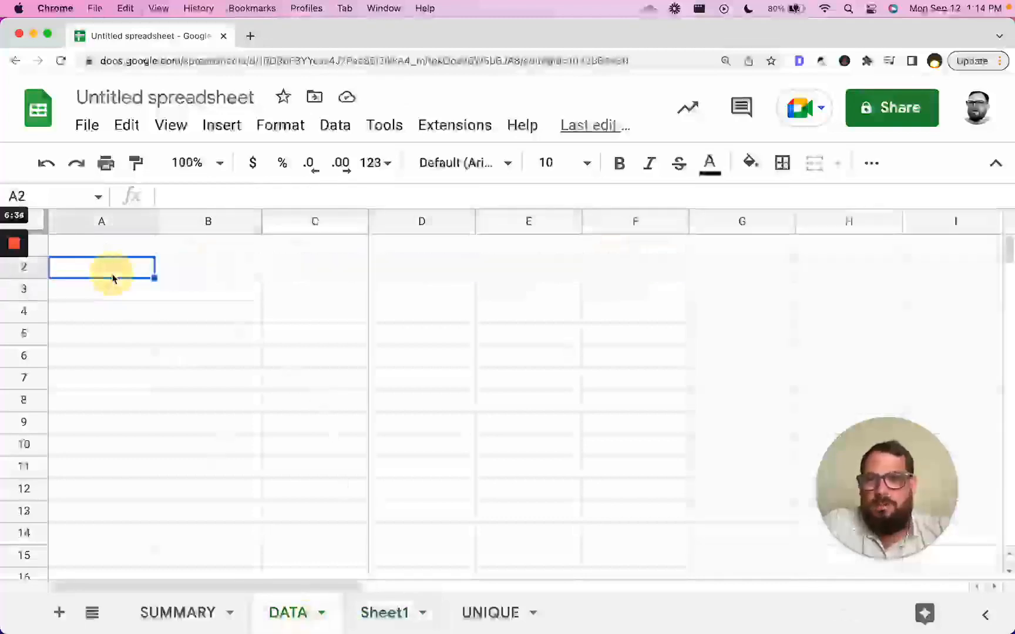
pyautogui.rightClick(112, 276)
pyautogui.moveTo(245, 286)
pyautogui.click(489, 478)
pyautogui.click(211, 276)
# - Enter =counta(Sheet1!B:B) in DATA B2, then switch to the SUMMARY sheet
pyautogui.write('=counta(')
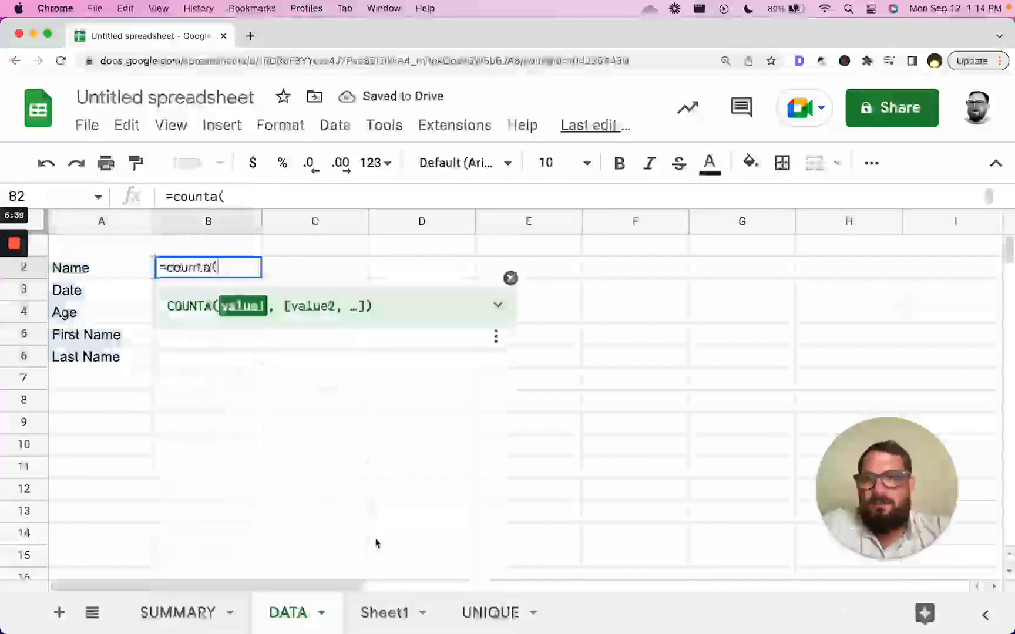
pyautogui.click(389, 617)
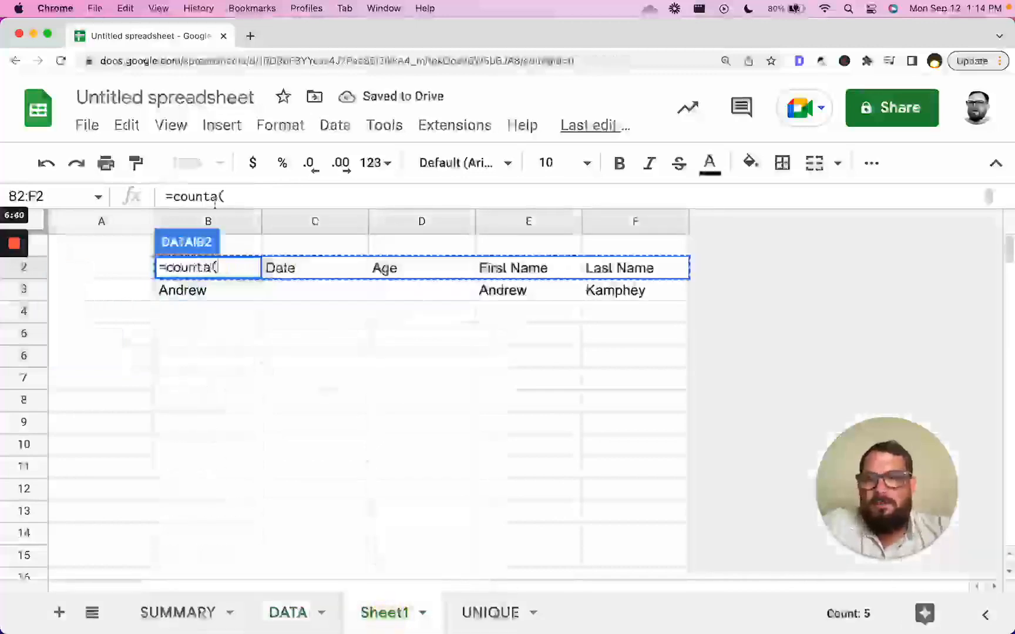
pyautogui.click(208, 220)
pyautogui.press('Return')
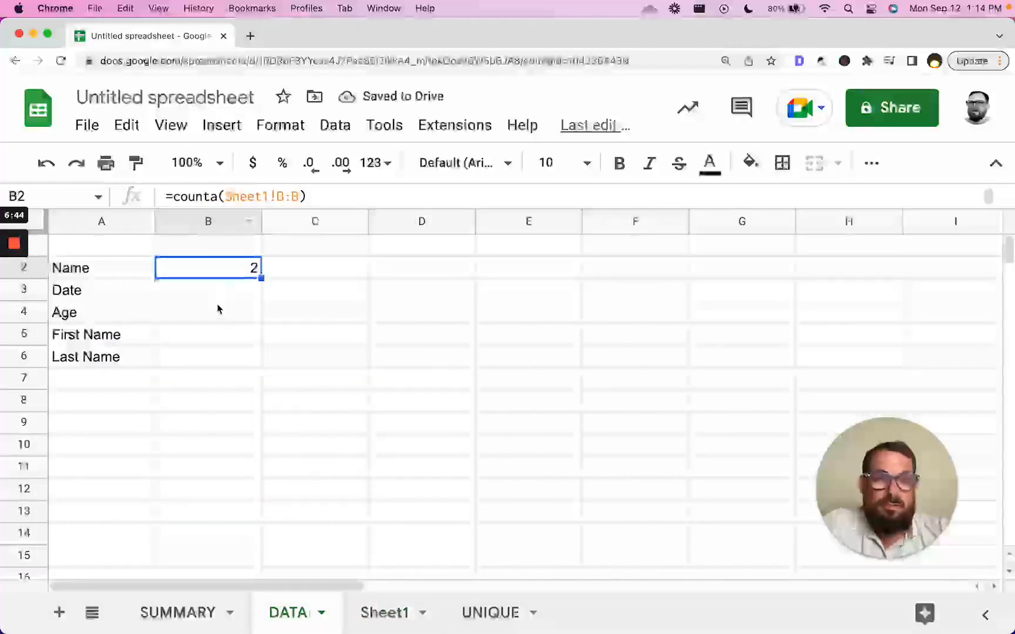
pyautogui.moveTo(147, 267); pyautogui.dragTo(228, 360)
pyautogui.click(384, 613)
pyautogui.click(178, 612)
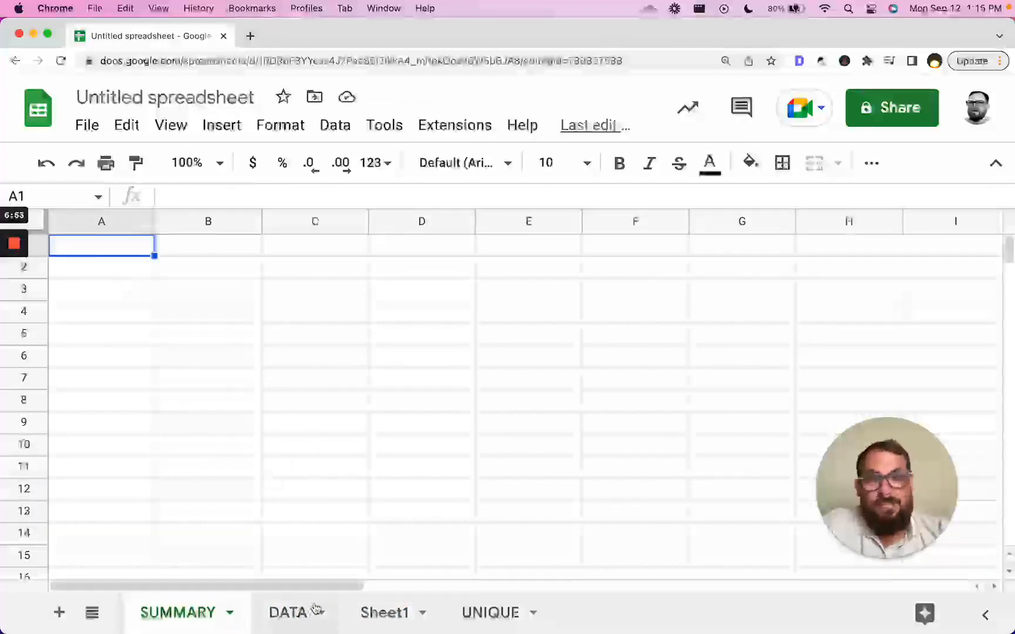
# - Delete the empty column A on Sheet1
pyautogui.click(397, 624)
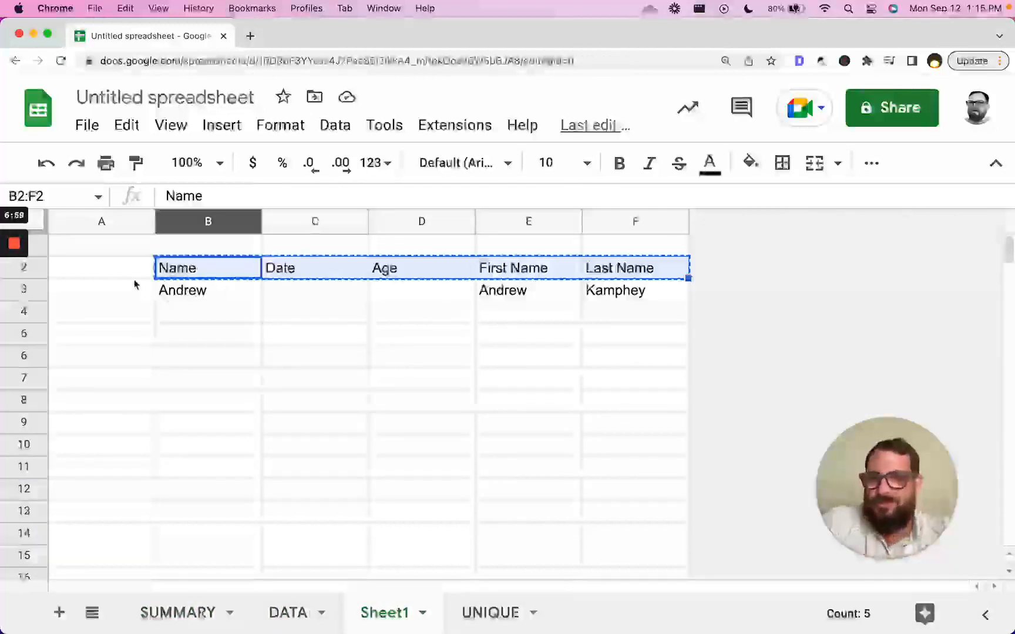
pyautogui.click(132, 271)
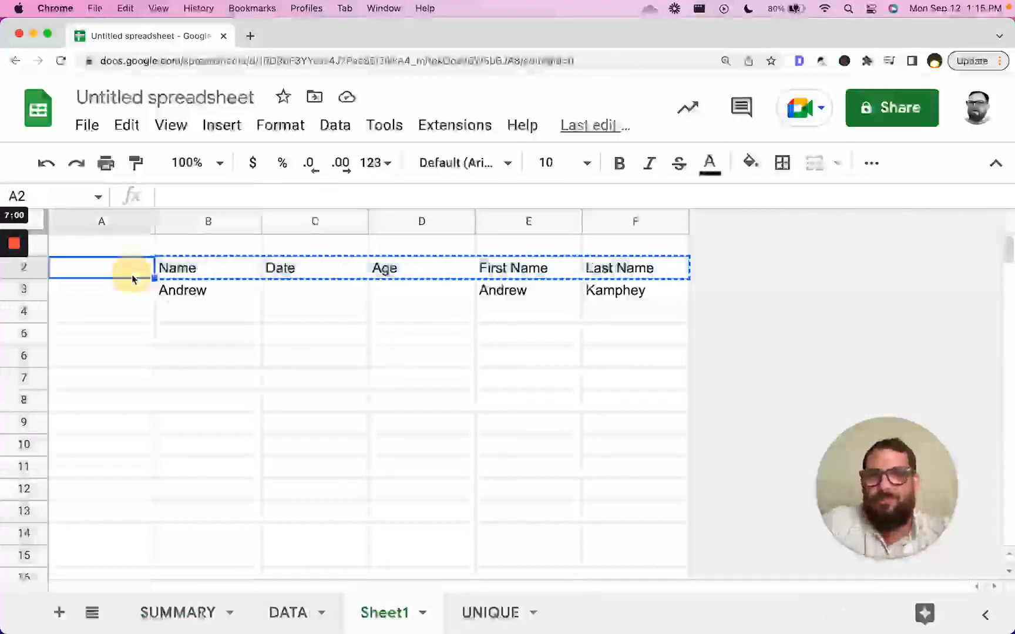
pyautogui.click(116, 222)
pyautogui.rightClick(116, 222)
pyautogui.click(199, 406)
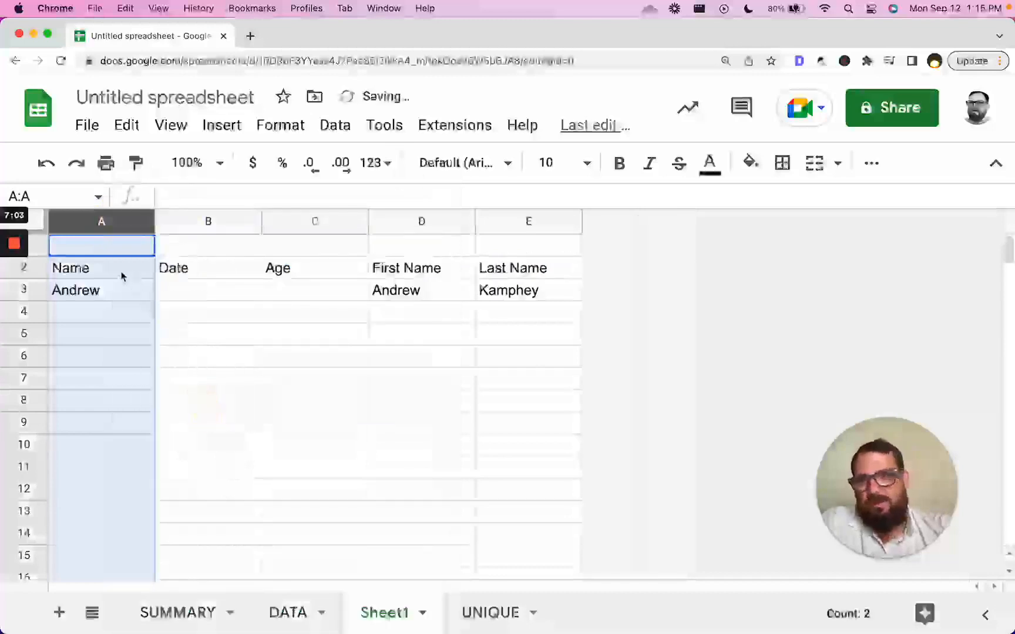
# - Delete the empty first row so the headers sit in A1:E1 above the data block
pyautogui.click(126, 254)
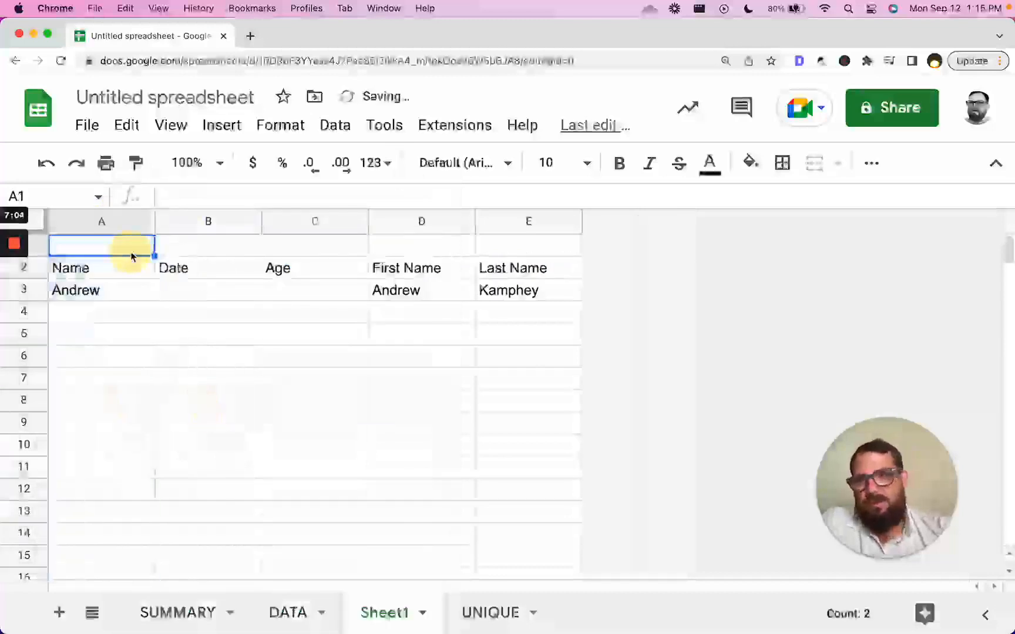
pyautogui.click(256, 249)
pyautogui.rightClick(256, 249)
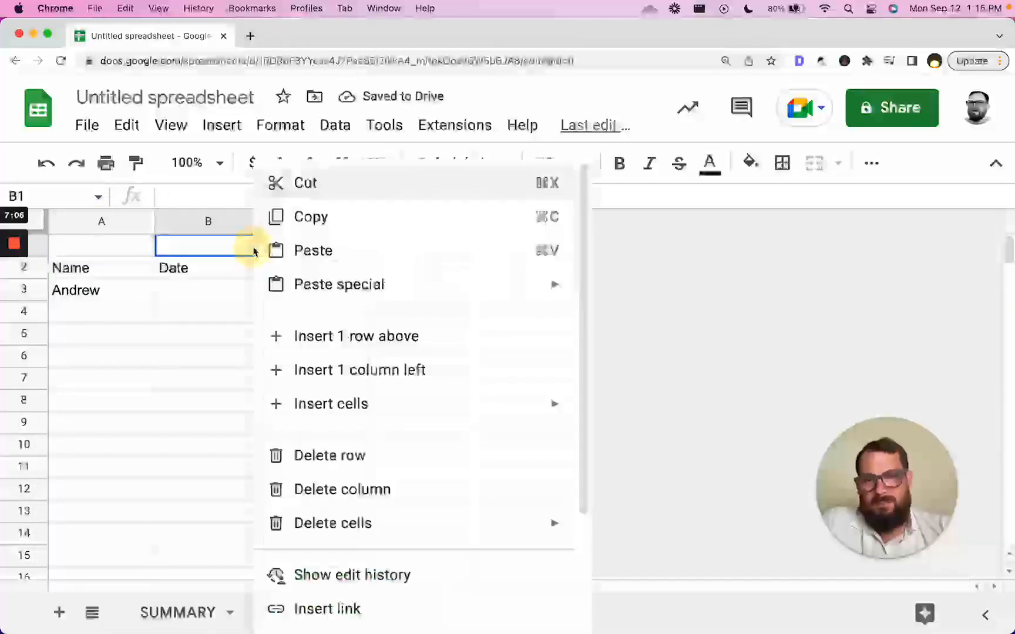
pyautogui.click(370, 469)
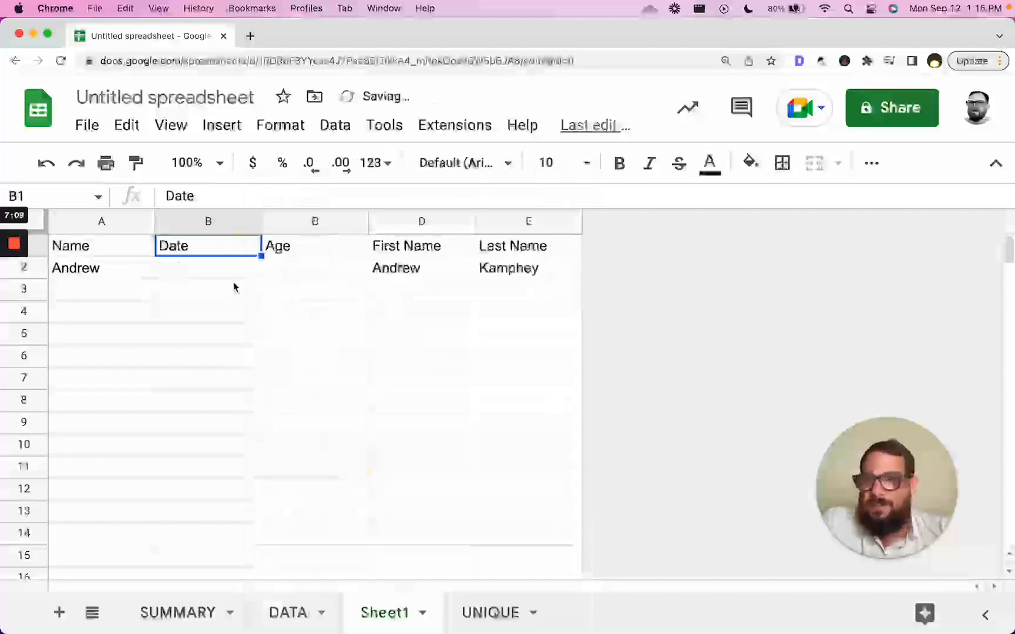
pyautogui.click(211, 276)
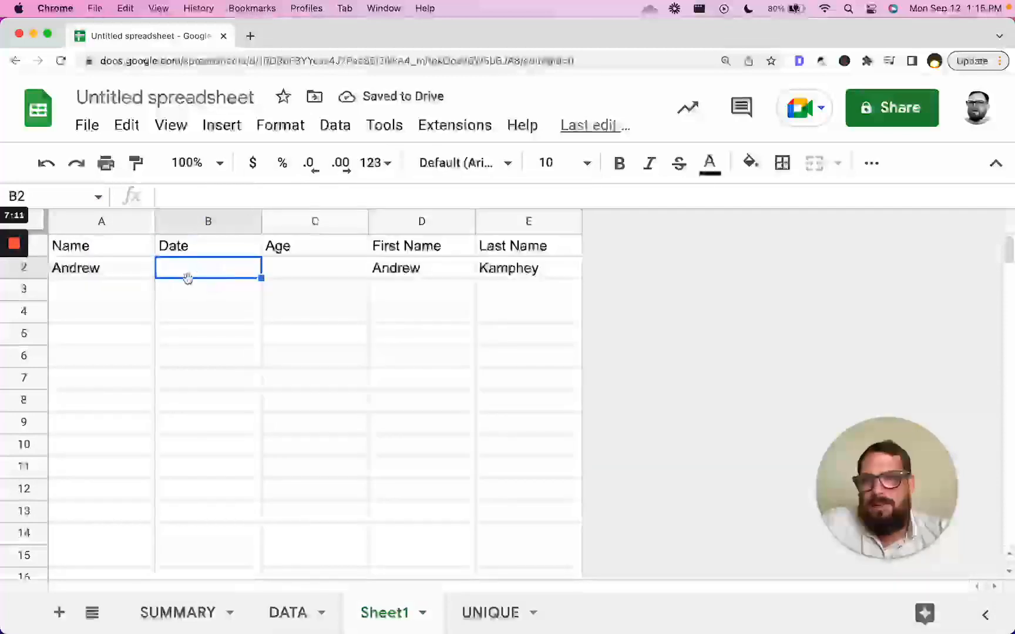
pyautogui.moveTo(100, 248); pyautogui.dragTo(486, 253)
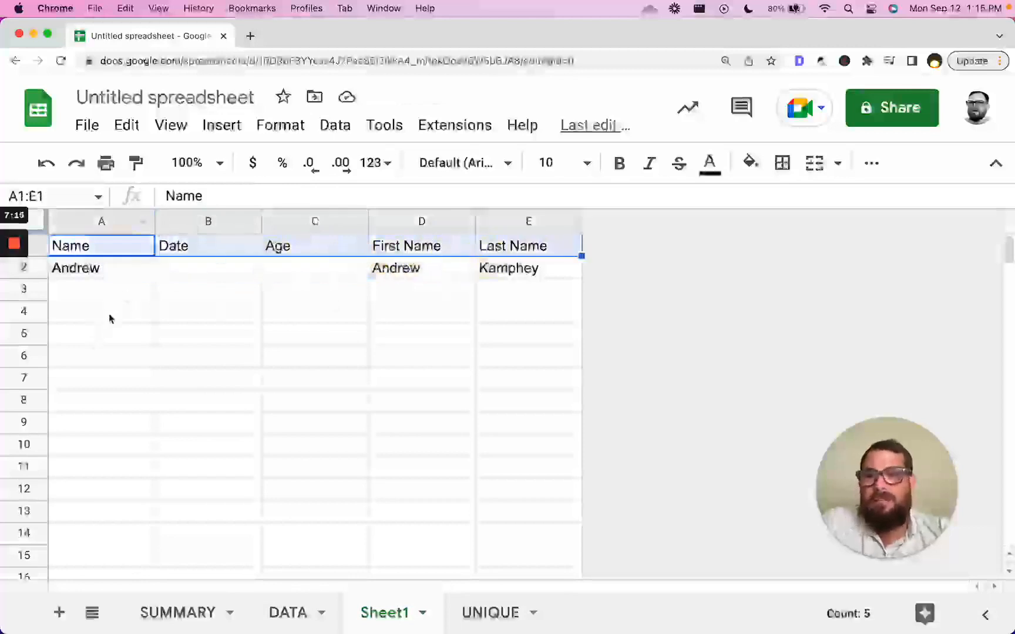
pyautogui.click(47, 364)
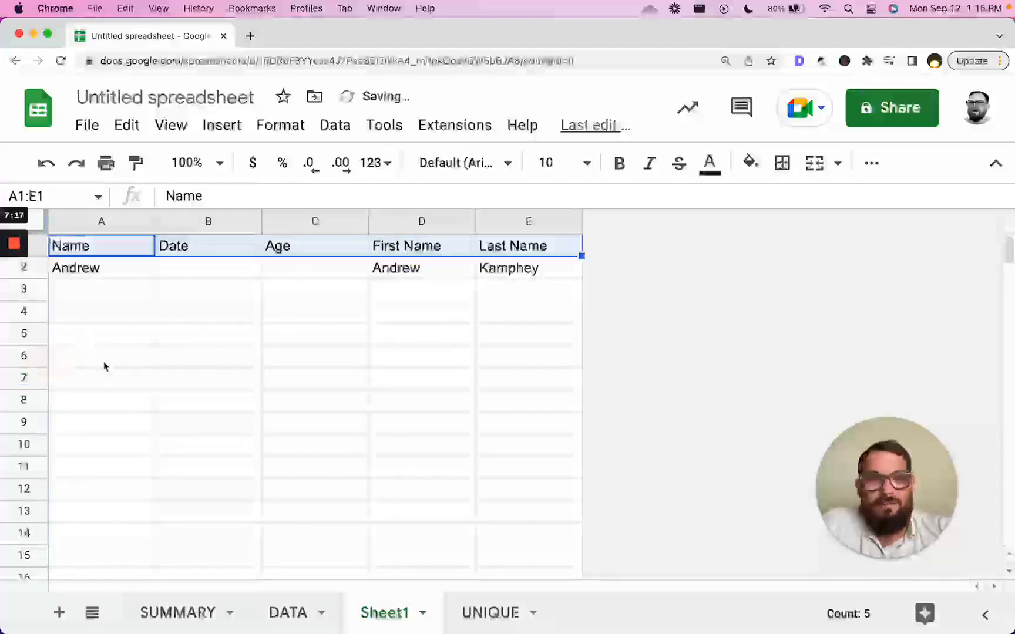
pyautogui.moveTo(88, 268); pyautogui.dragTo(539, 437)
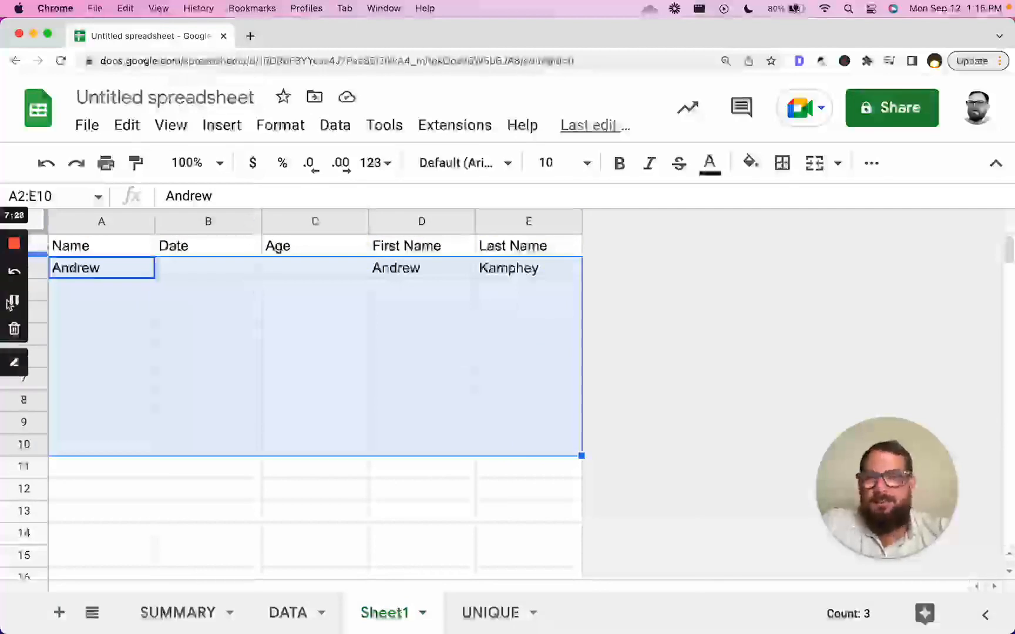
# - Insert a new column F to the right of Last Name and make it narrow
pyautogui.click(99, 311)
pyautogui.click(547, 221)
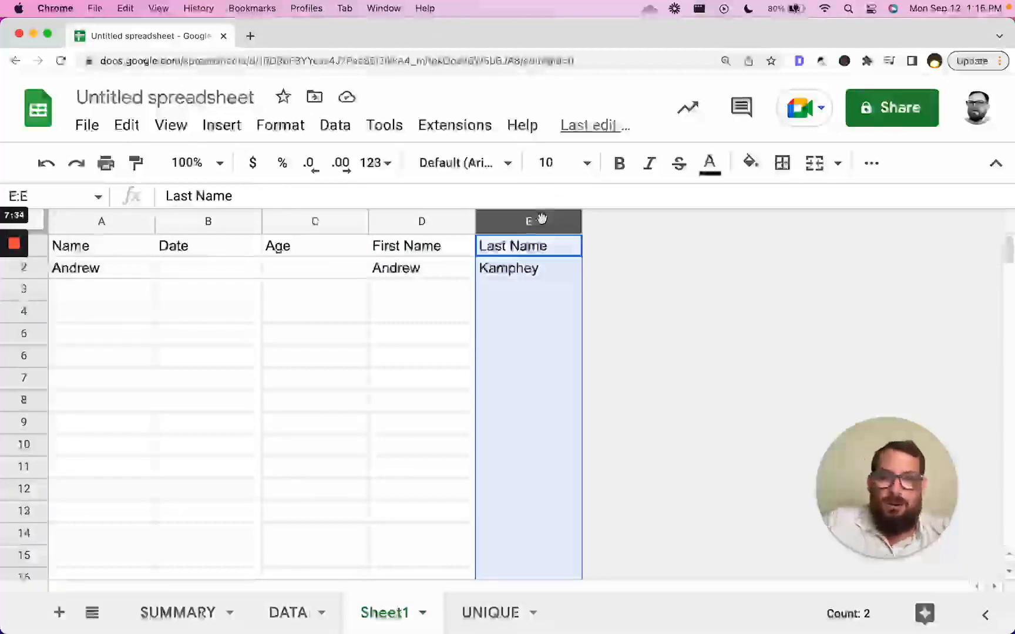
pyautogui.rightClick(542, 219)
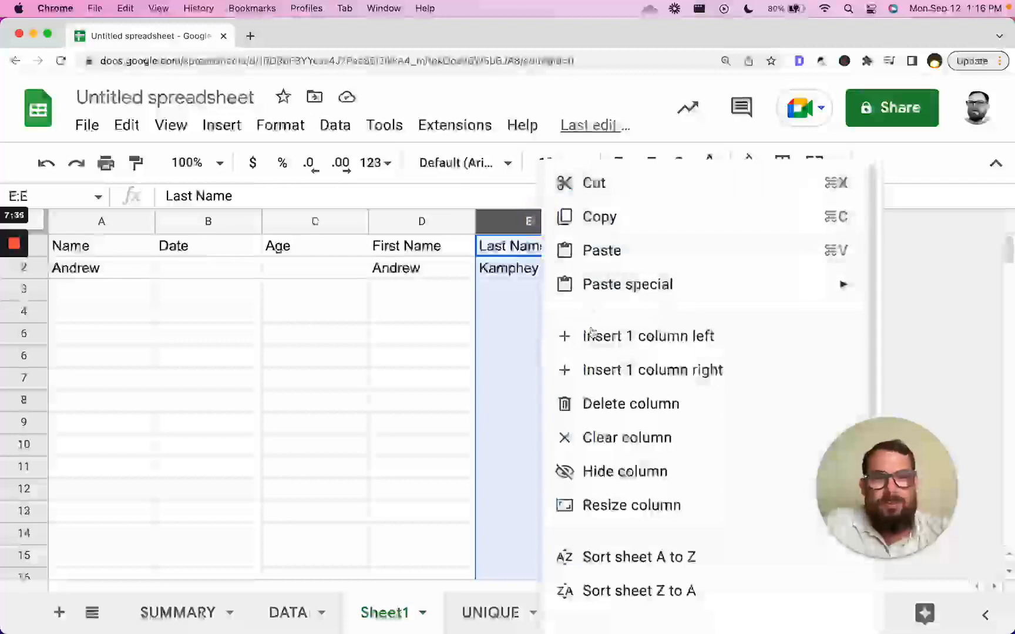
pyautogui.click(616, 382)
pyautogui.moveTo(688, 222); pyautogui.dragTo(611, 231)
# - Fill column F with black, then go to the UNIQUE sheet
pyautogui.click(750, 162)
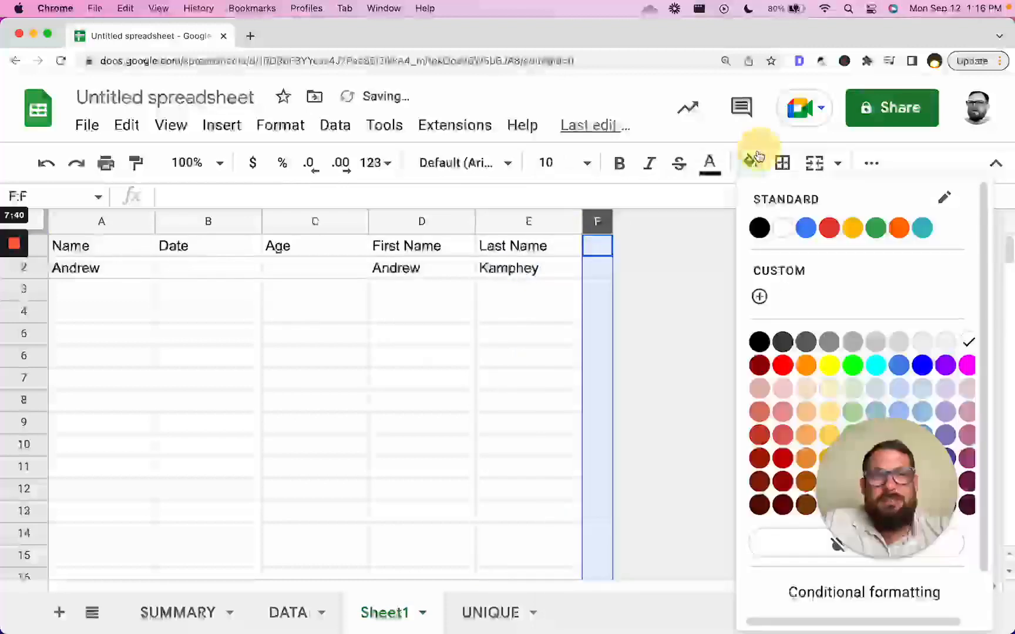
pyautogui.click(757, 229)
pyautogui.moveTo(598, 285); pyautogui.dragTo(602, 427)
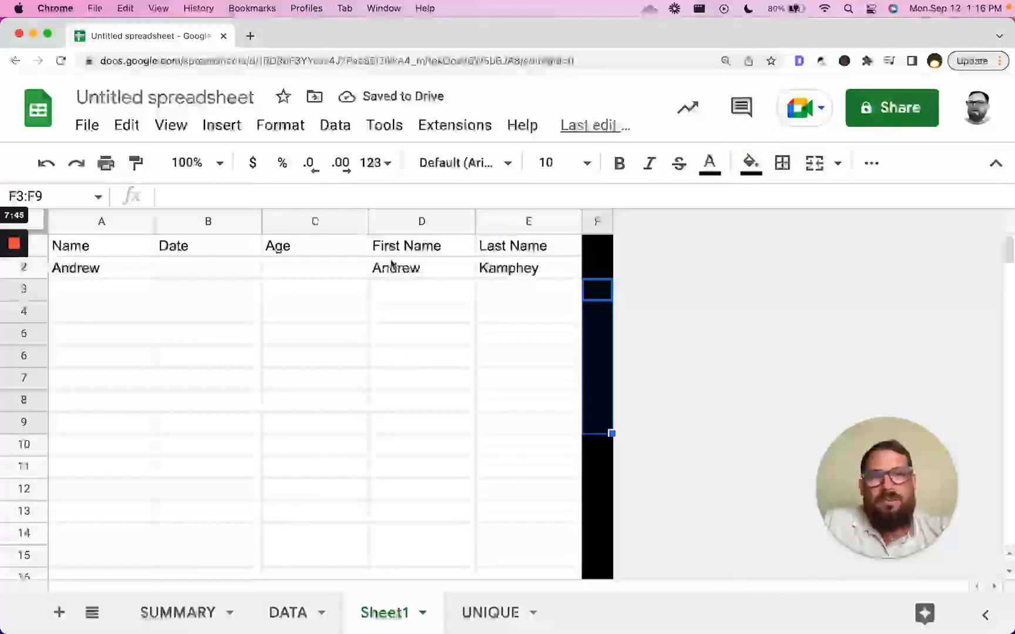
pyautogui.moveTo(115, 259); pyautogui.dragTo(457, 261)
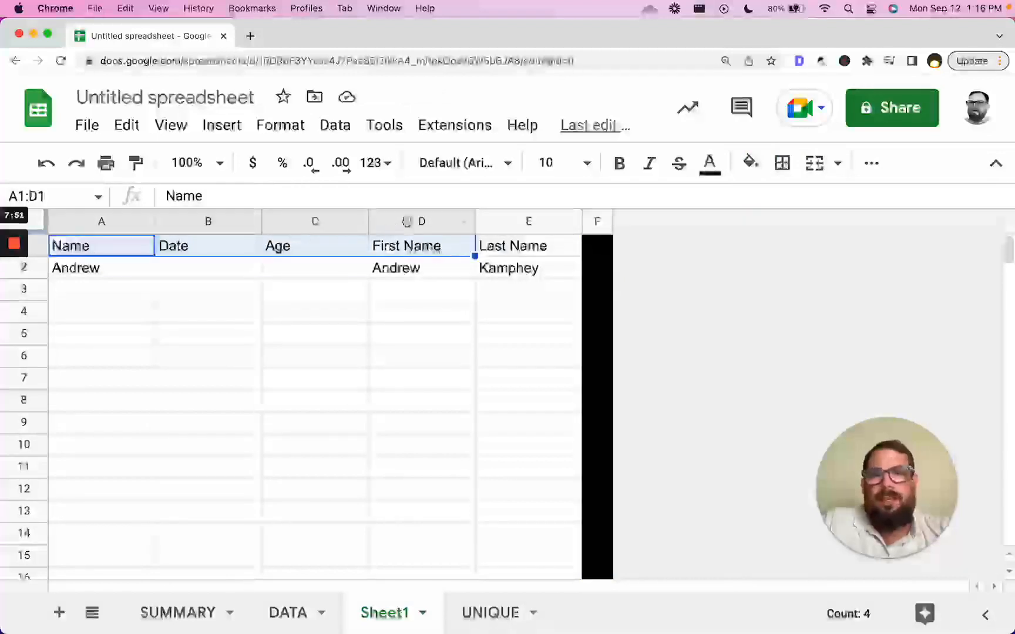
pyautogui.click(411, 222)
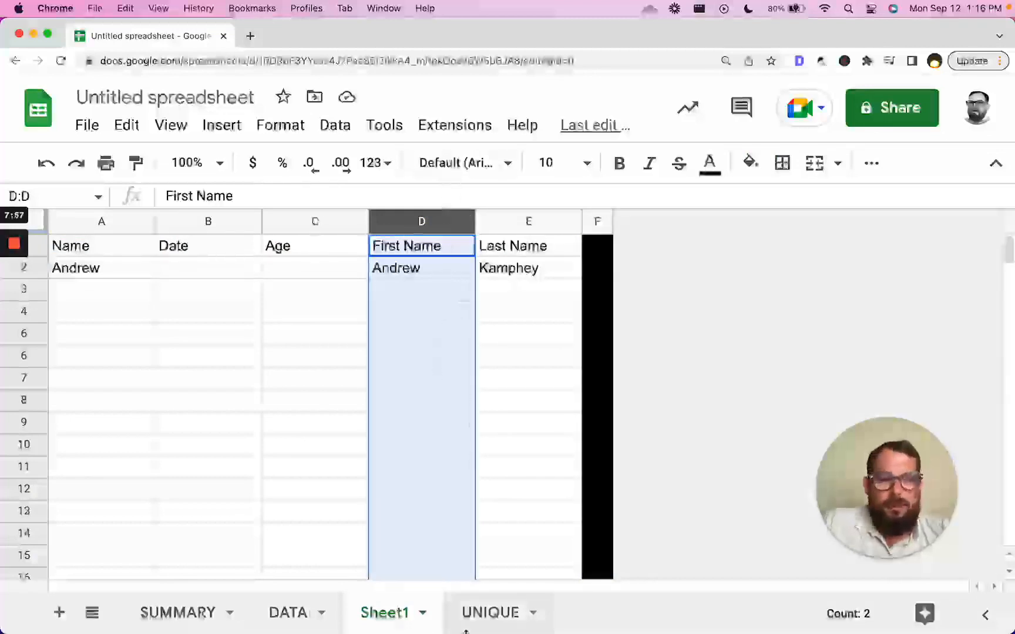
pyautogui.click(488, 624)
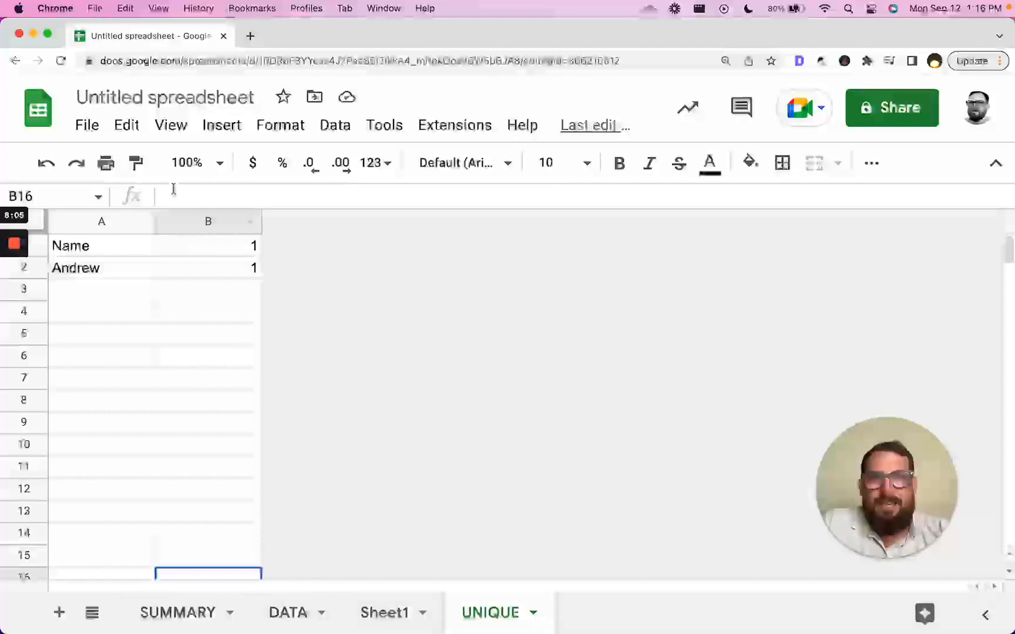
# - Put the 'Untitled spreadsheet' title into edit mode for renaming
pyautogui.click(188, 100)
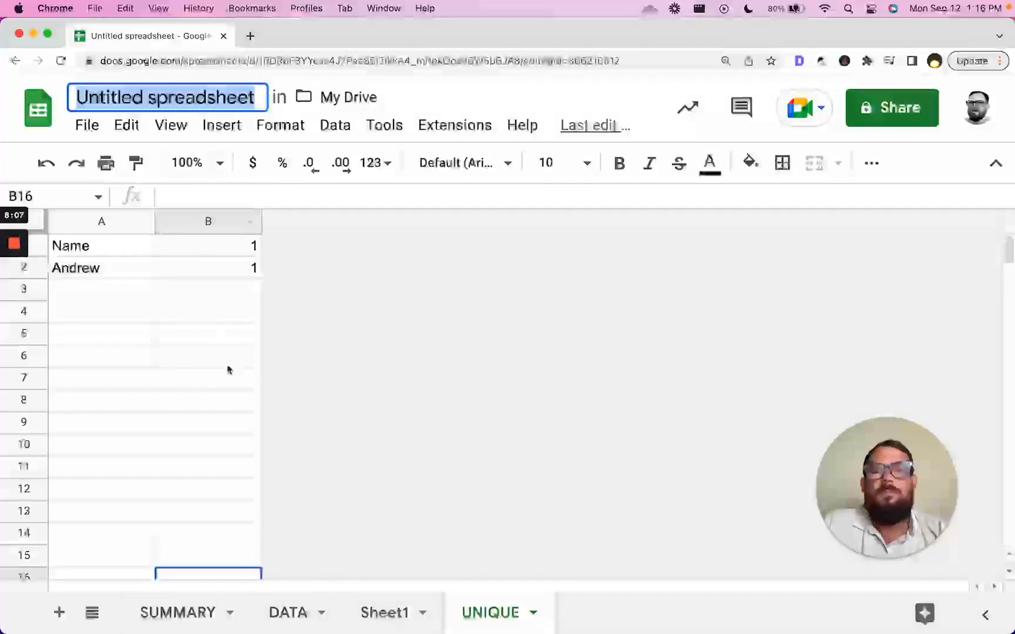